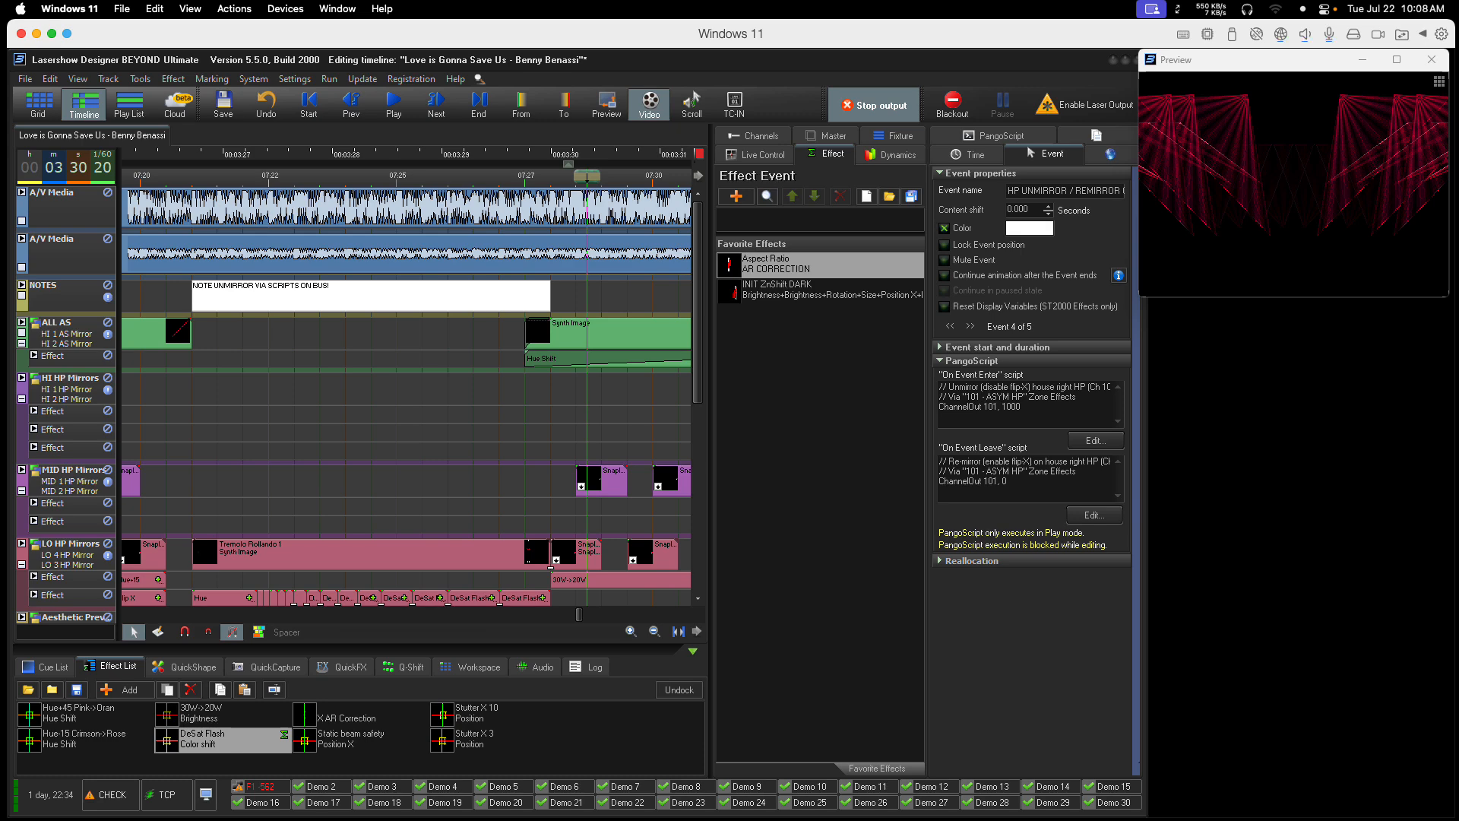
# Switch to Chrome, look at the JD3 Lasers Instagram profile and YouTube channel, and minimize the browser.
pyautogui.press('super+Tab')
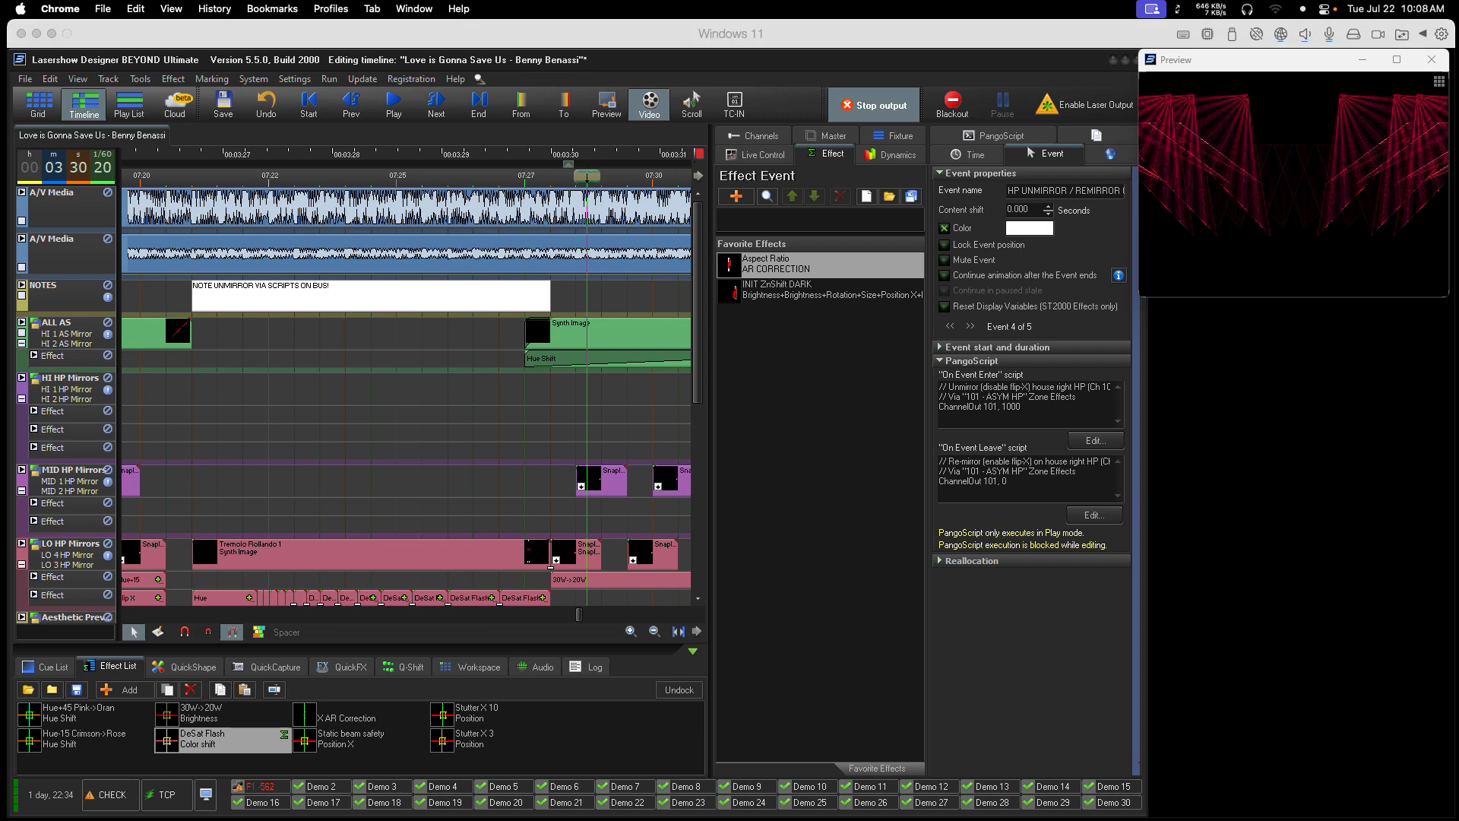
pyautogui.moveTo(1276, 2); pyautogui.dragTo(1204, 117)
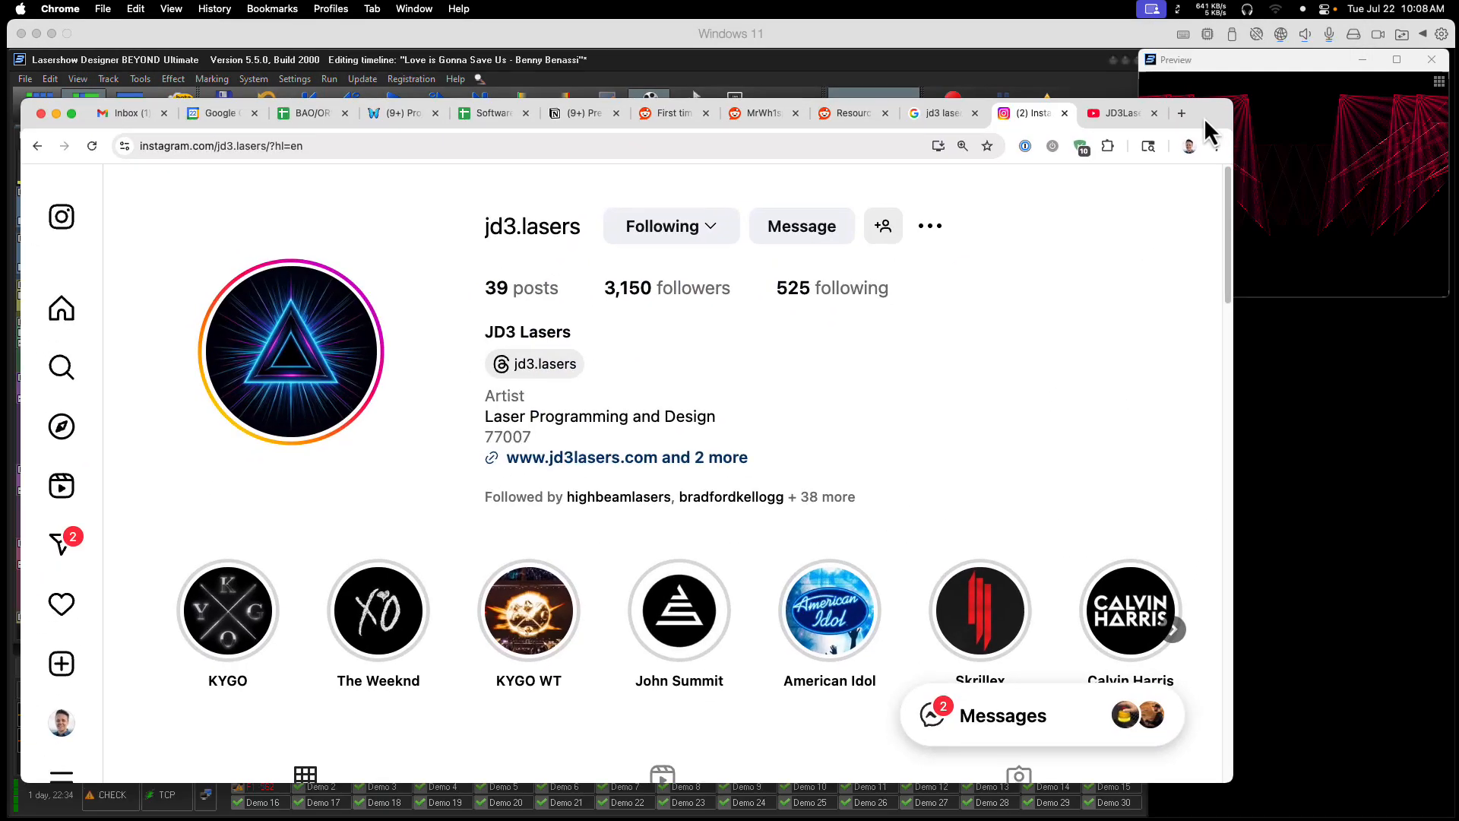
pyautogui.click(1114, 115)
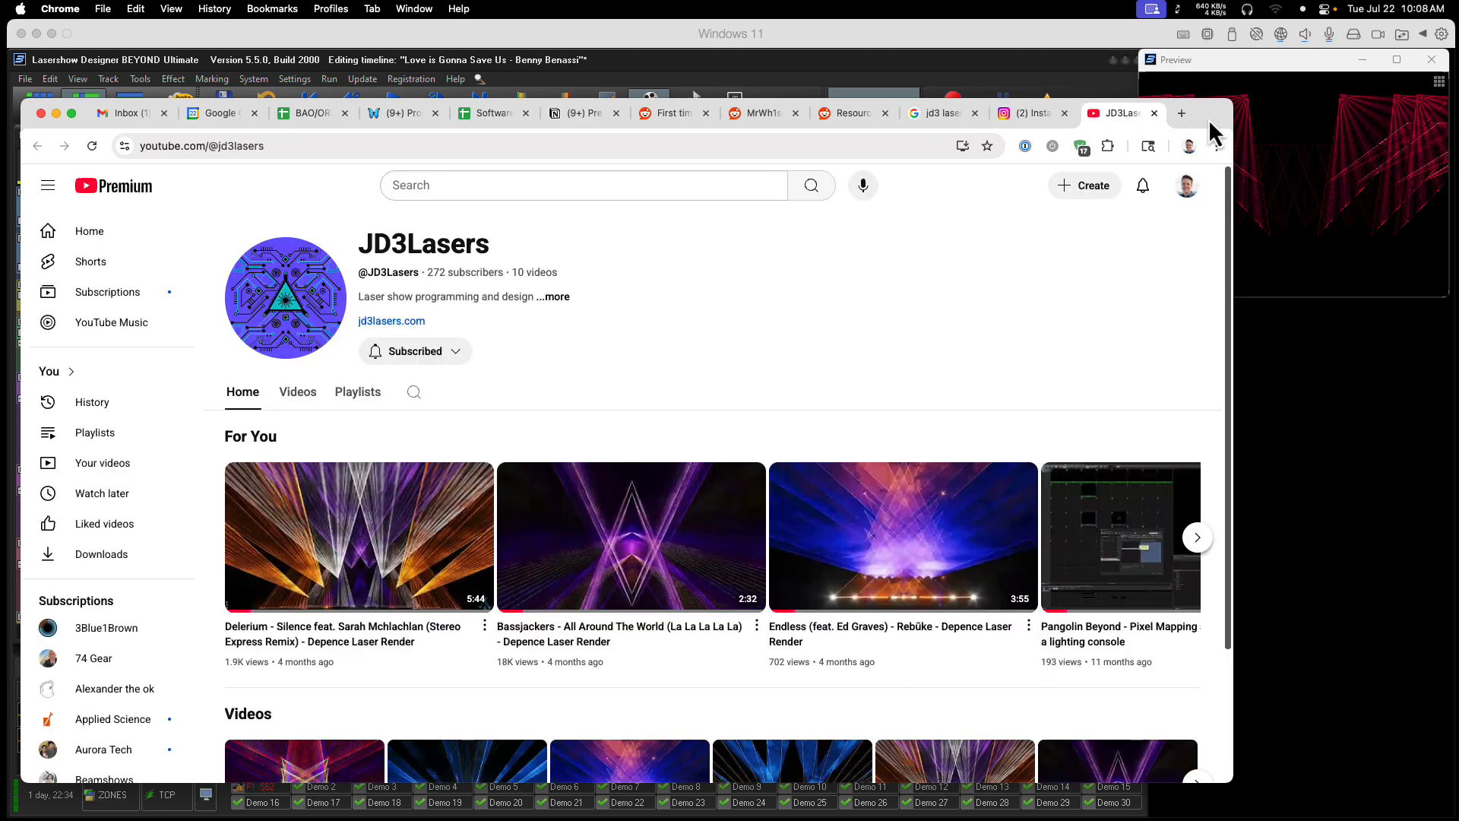
pyautogui.press('super+m')
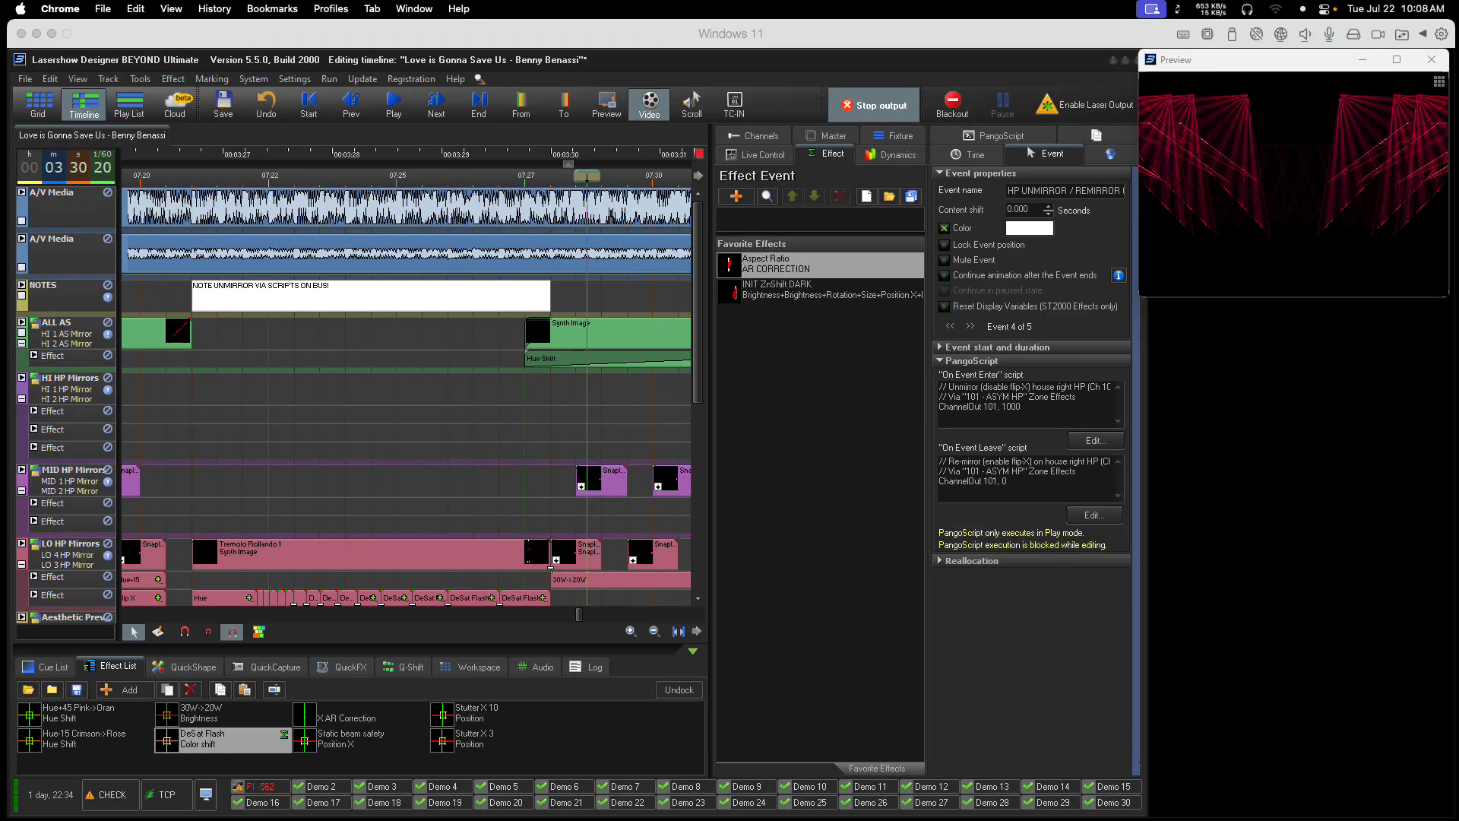
# Compare the beam preview before and after the NOTES event, and bring the MASTER BUS track into view.
pyautogui.click(187, 187)
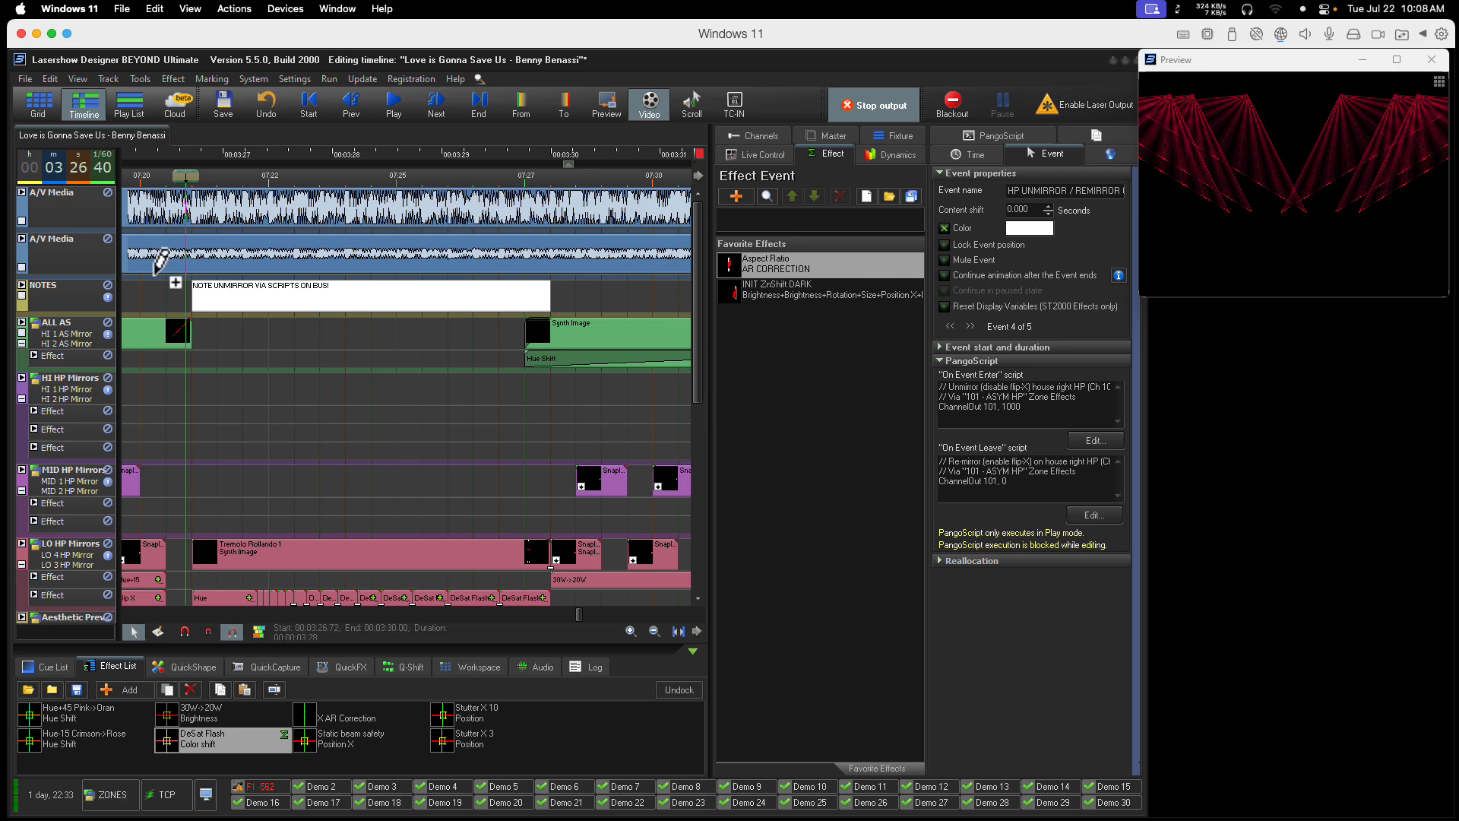
pyautogui.moveTo(608, 179); pyautogui.dragTo(638, 184)
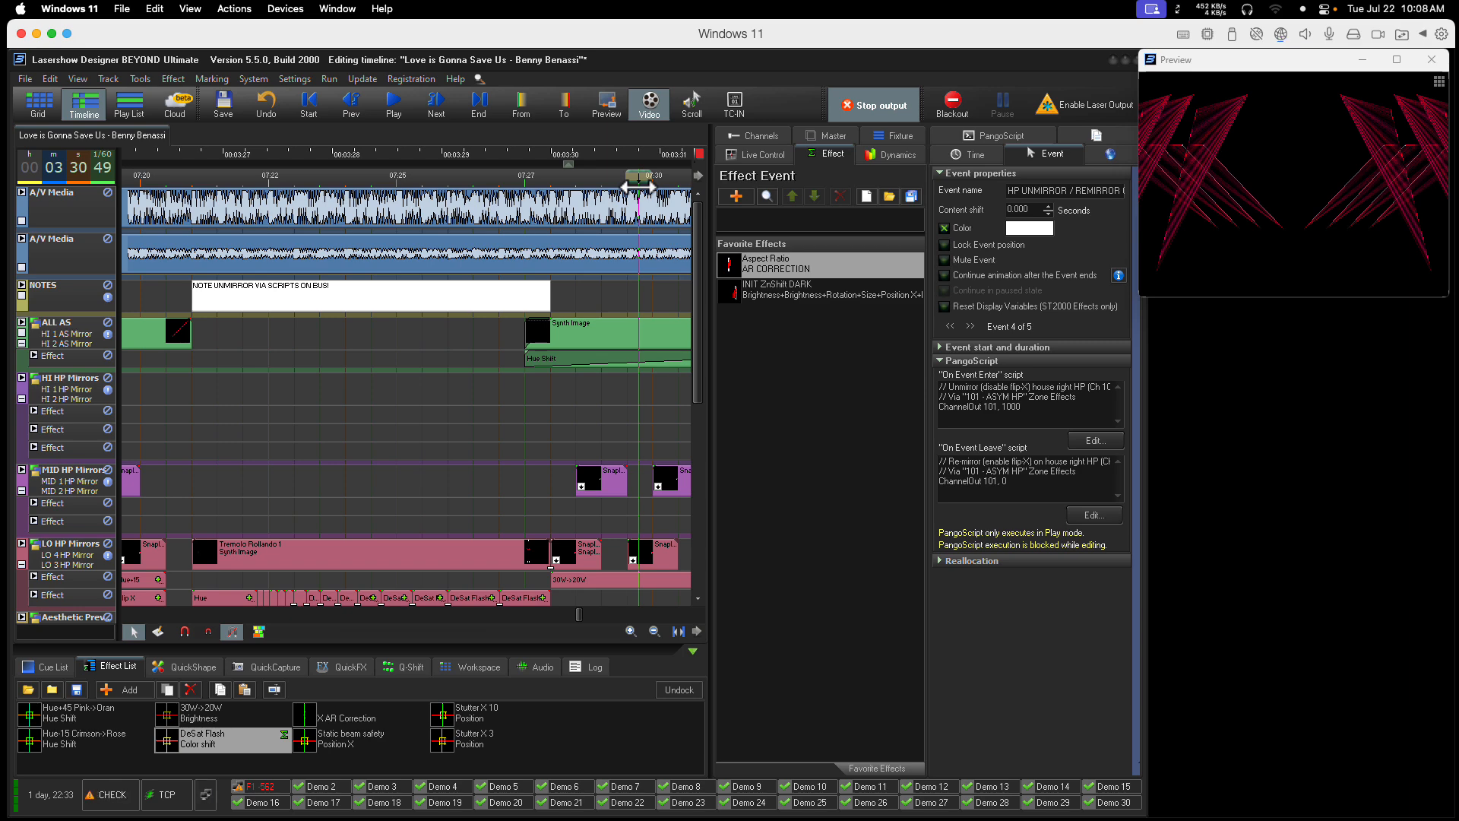
pyautogui.moveTo(638, 184); pyautogui.dragTo(187, 189)
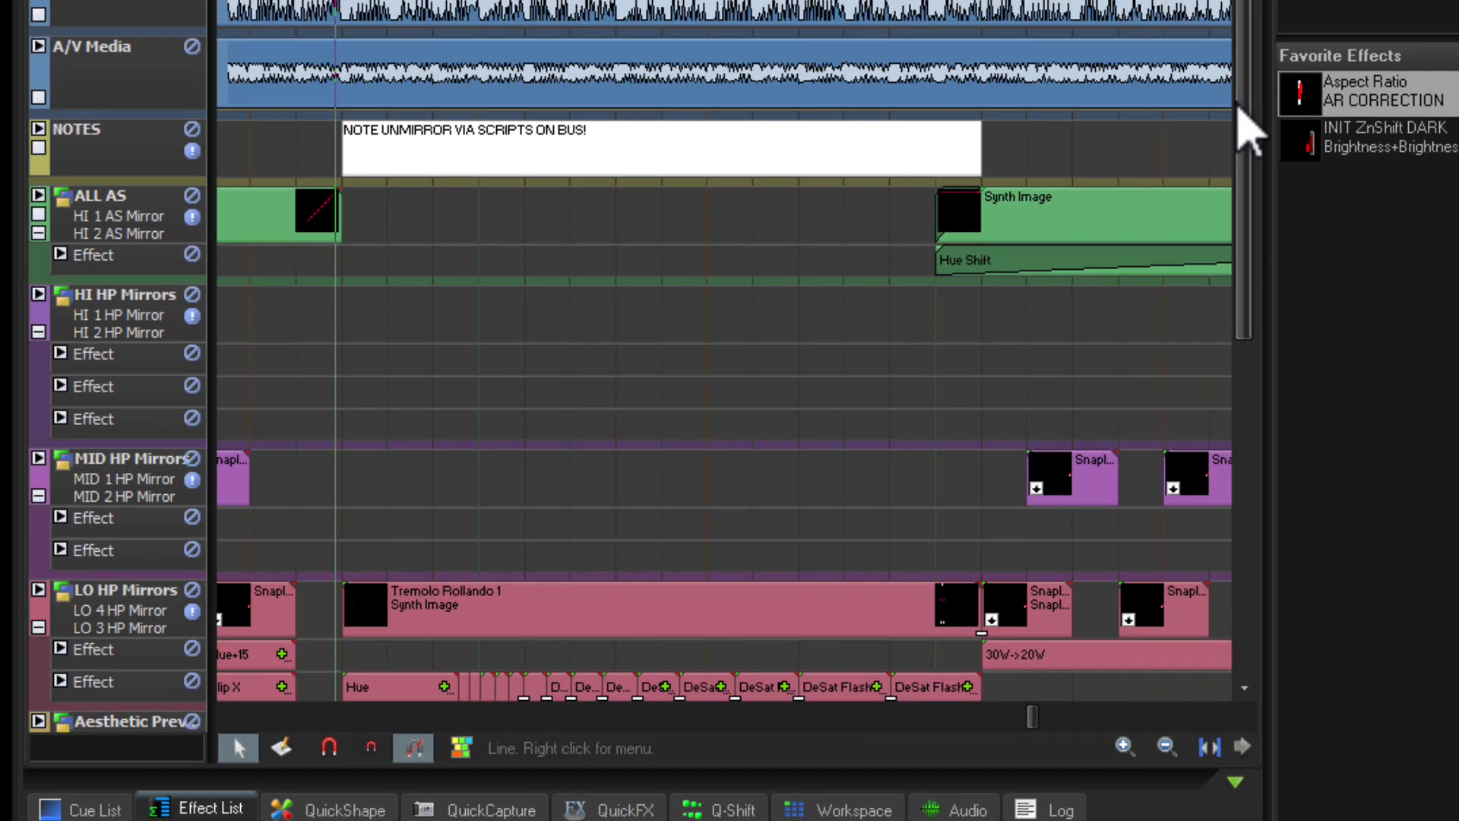
pyautogui.moveTo(1246, 129); pyautogui.dragTo(1271, 524)
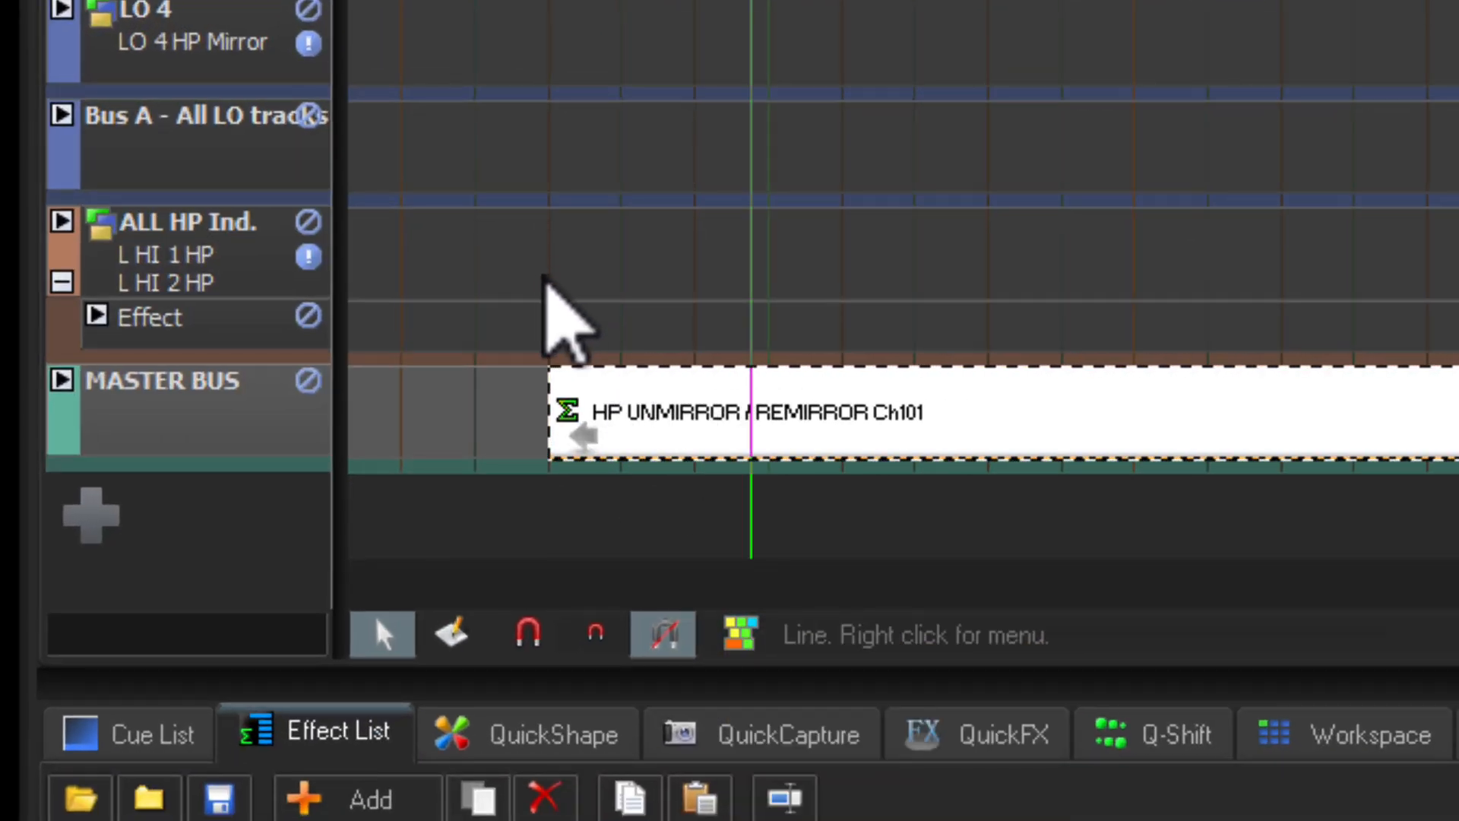
# Show the channel sliders, raise Ch 101 ASYM HP to 0.60 and 0.84 to preview the unmirrored beams, and return it to 0.
pyautogui.click(538, 1)
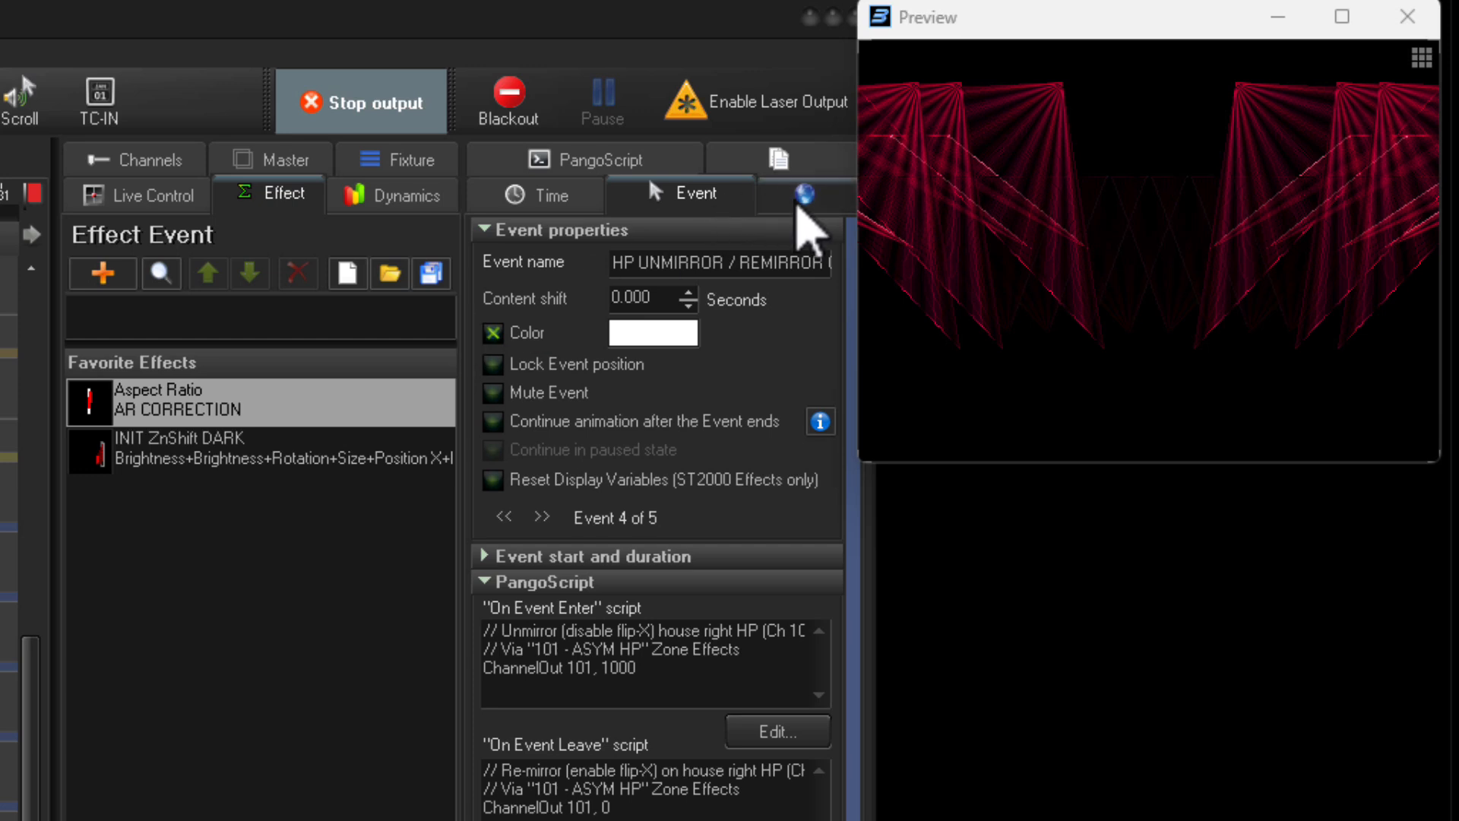
pyautogui.click(801, 200)
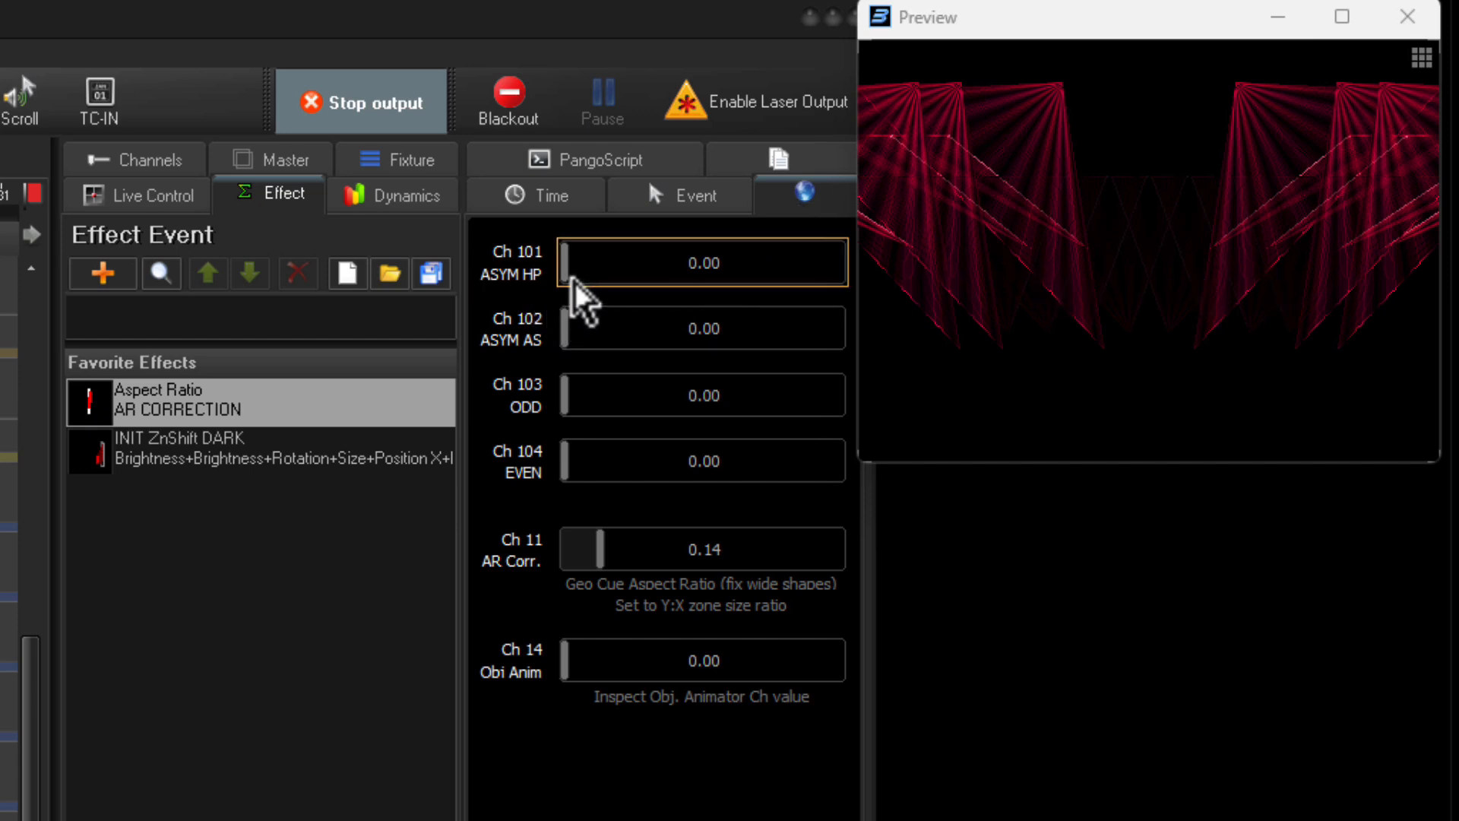
pyautogui.moveTo(571, 278); pyautogui.dragTo(735, 282)
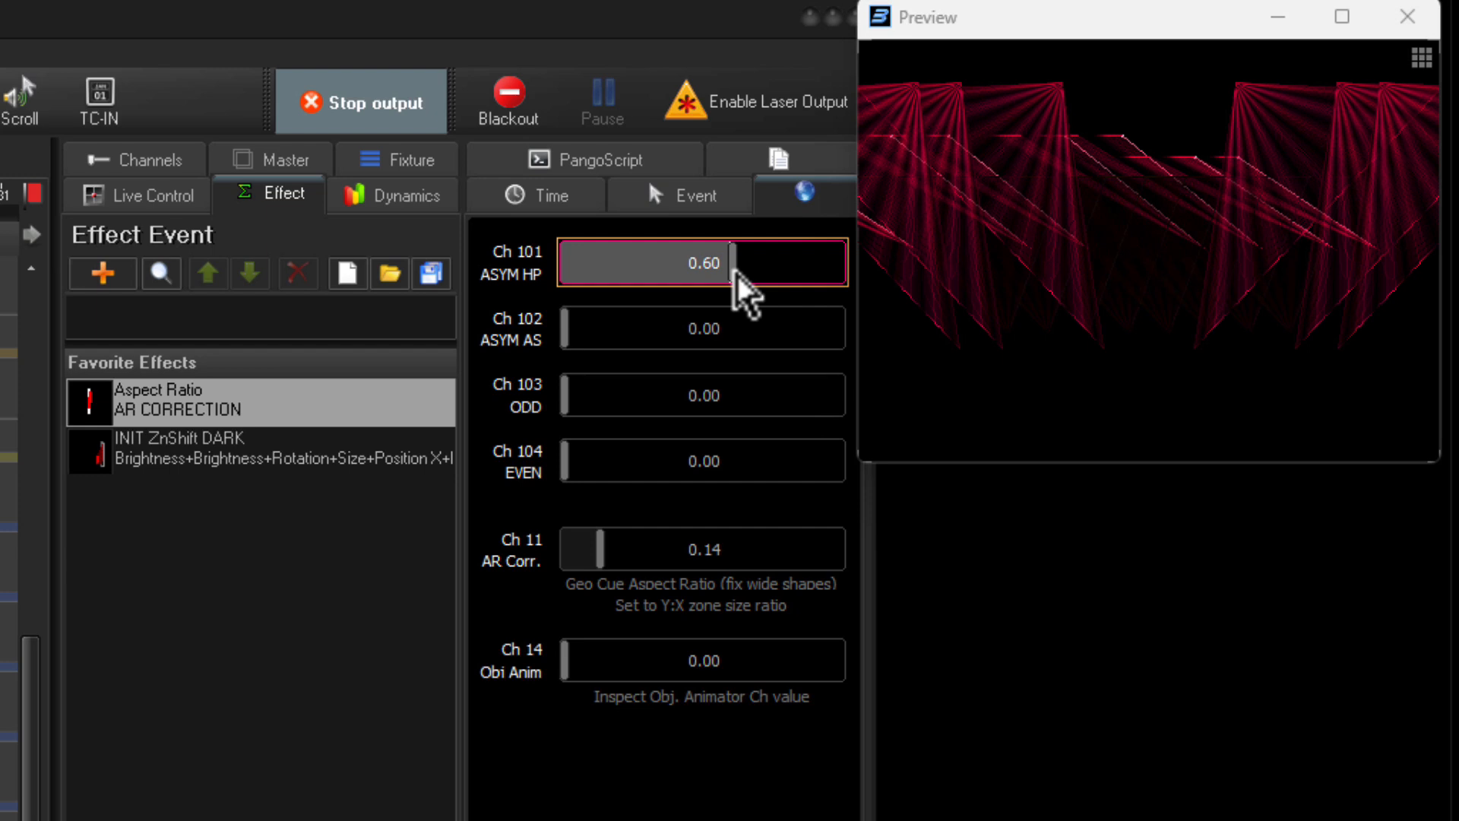
pyautogui.moveTo(736, 275); pyautogui.dragTo(804, 275)
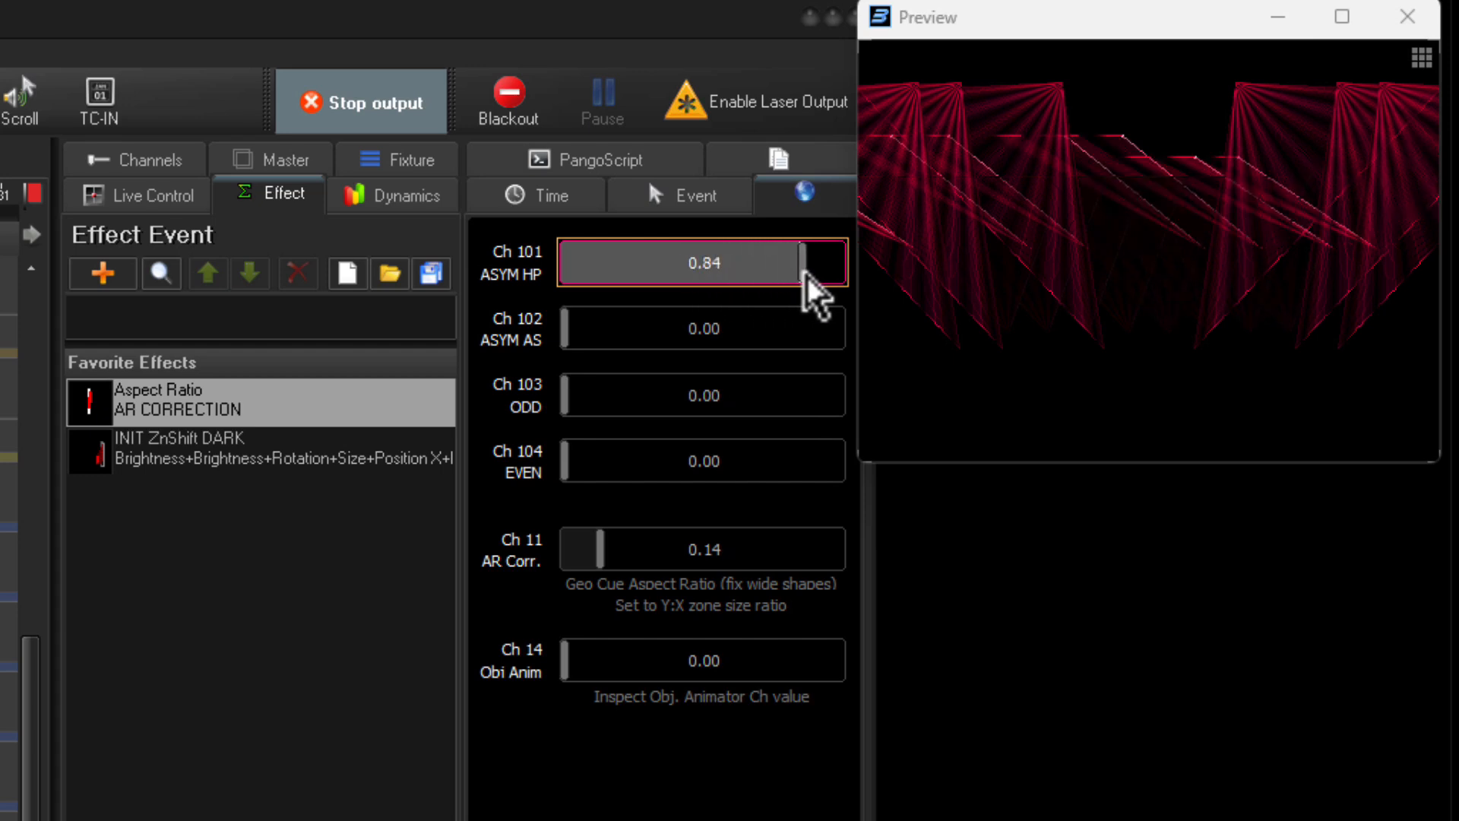
pyautogui.moveTo(804, 275); pyautogui.dragTo(509, 275)
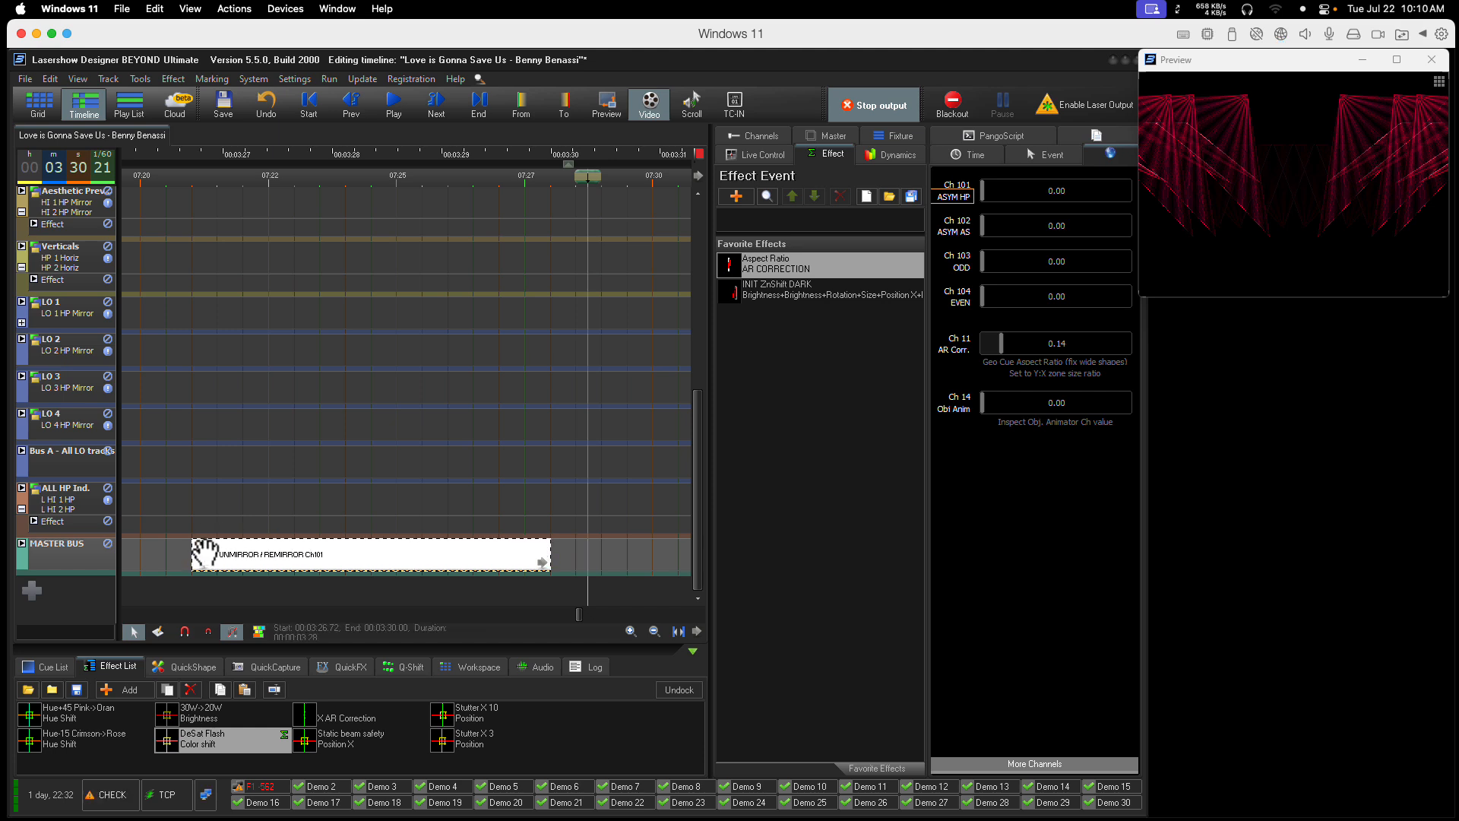
# Scrub the playhead across the start and end of the HP UNMIRROR / REMIRROR event to check when Ch 101 switches.
pyautogui.moveTo(170, 179); pyautogui.dragTo(221, 180)
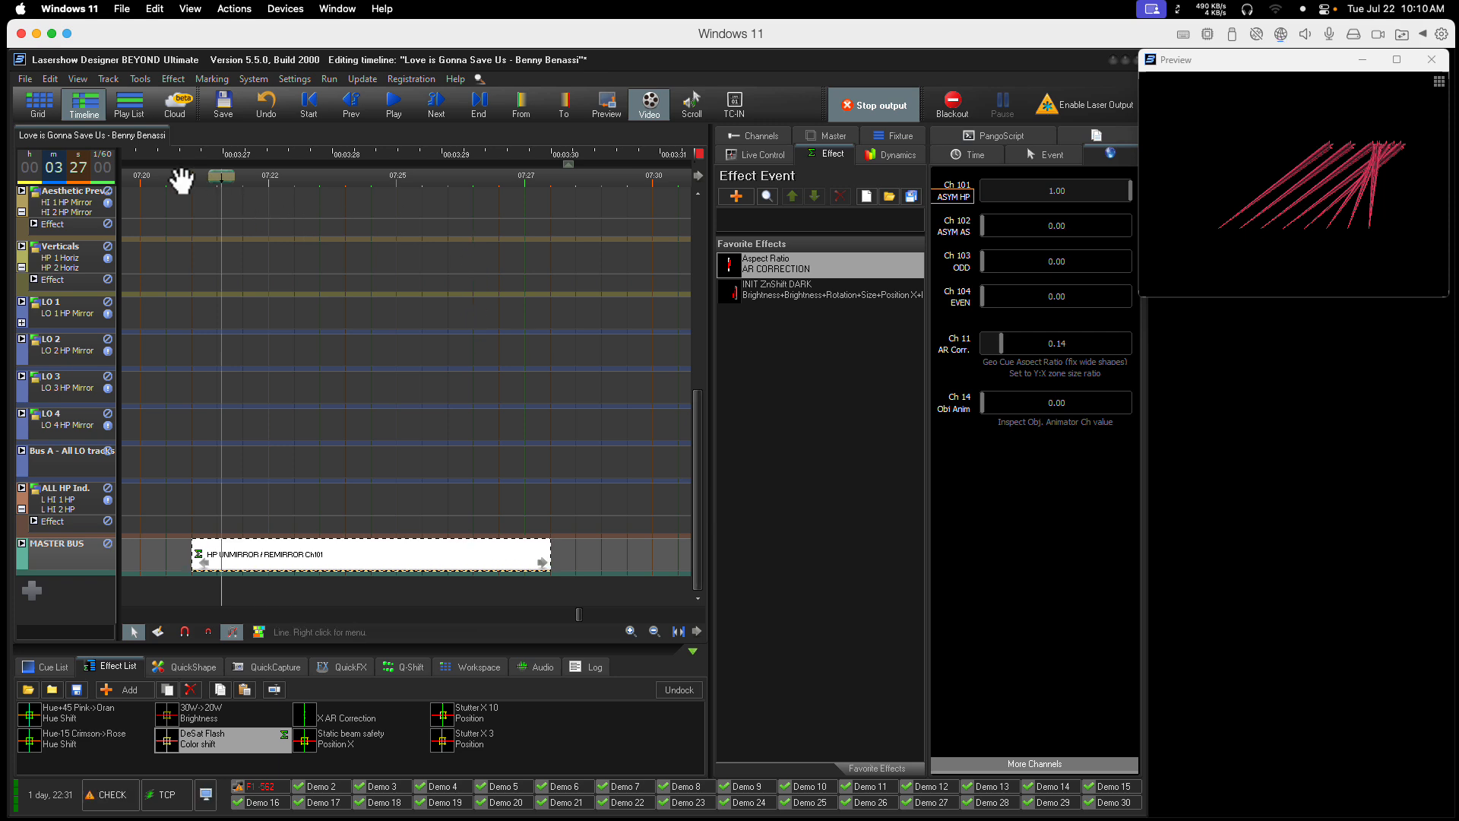
pyautogui.moveTo(182, 176); pyautogui.dragTo(215, 183)
pyautogui.click(233, 180)
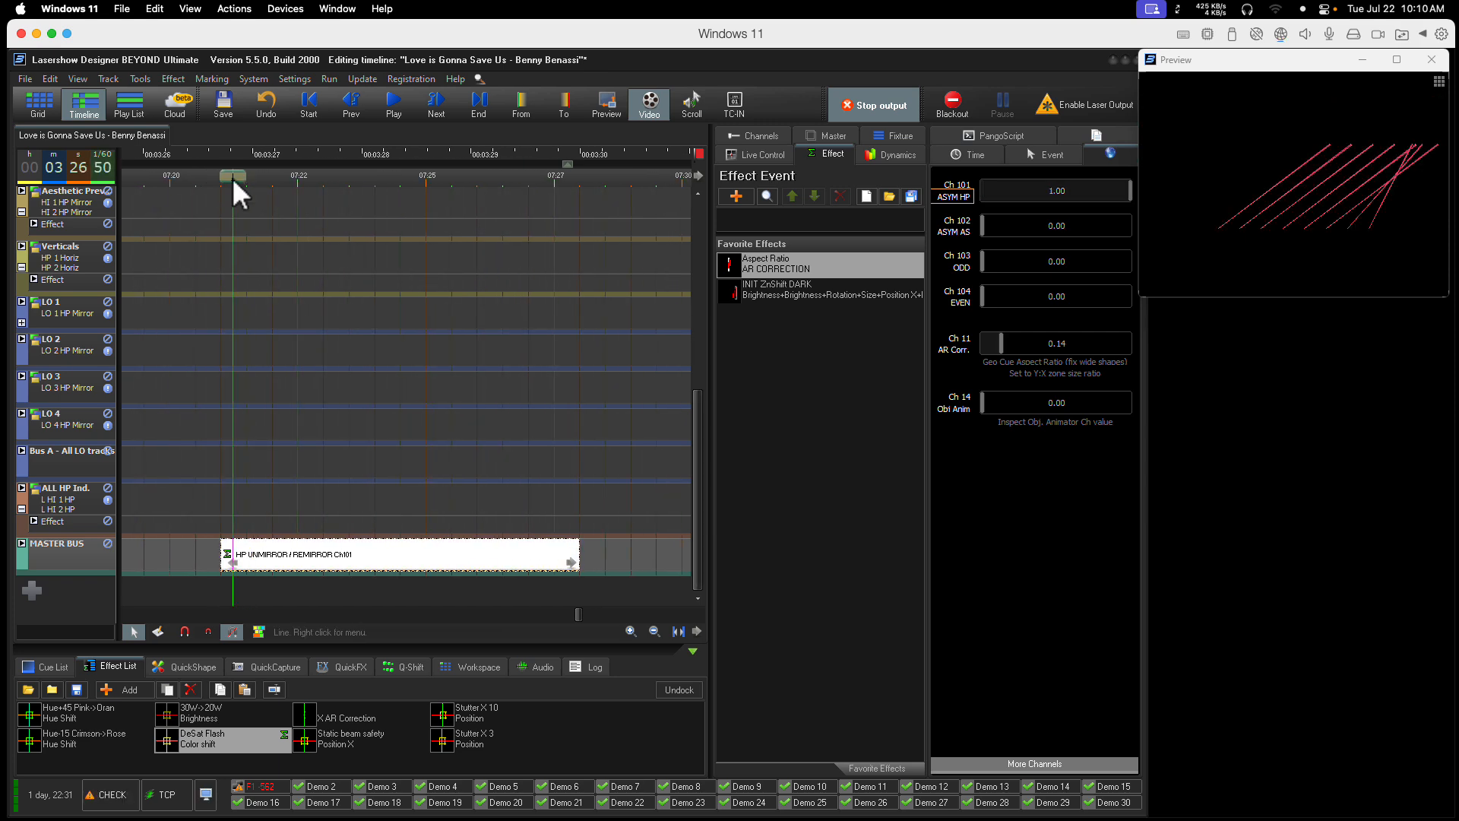
pyautogui.moveTo(570, 182); pyautogui.dragTo(594, 182)
pyautogui.click(204, 182)
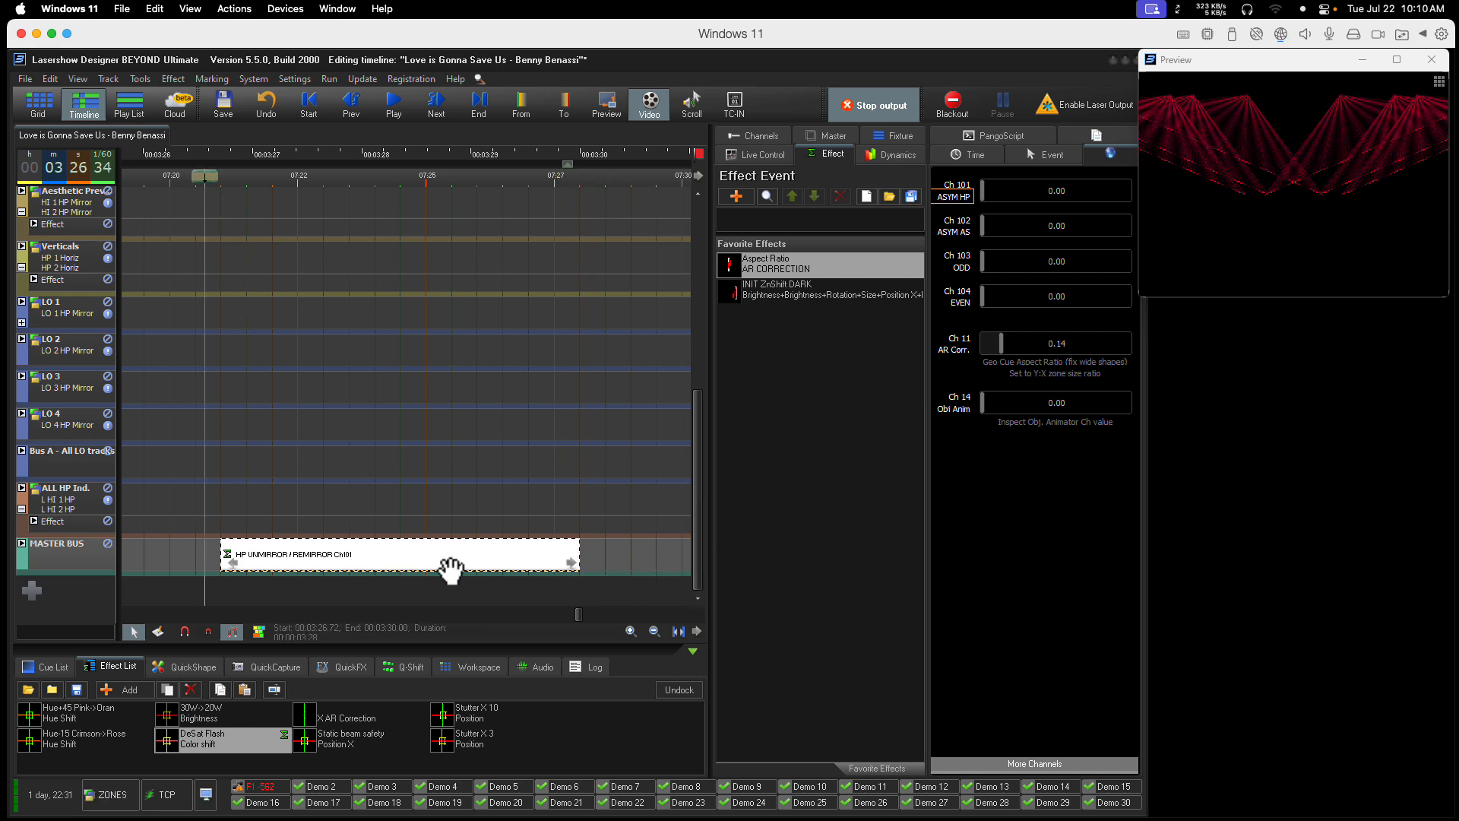
# Select the Tremolo Rollando 1 event on the LO HP Mirrors track and scrub through its opening moments.
pyautogui.moveTo(695, 580); pyautogui.dragTo(695, 415)
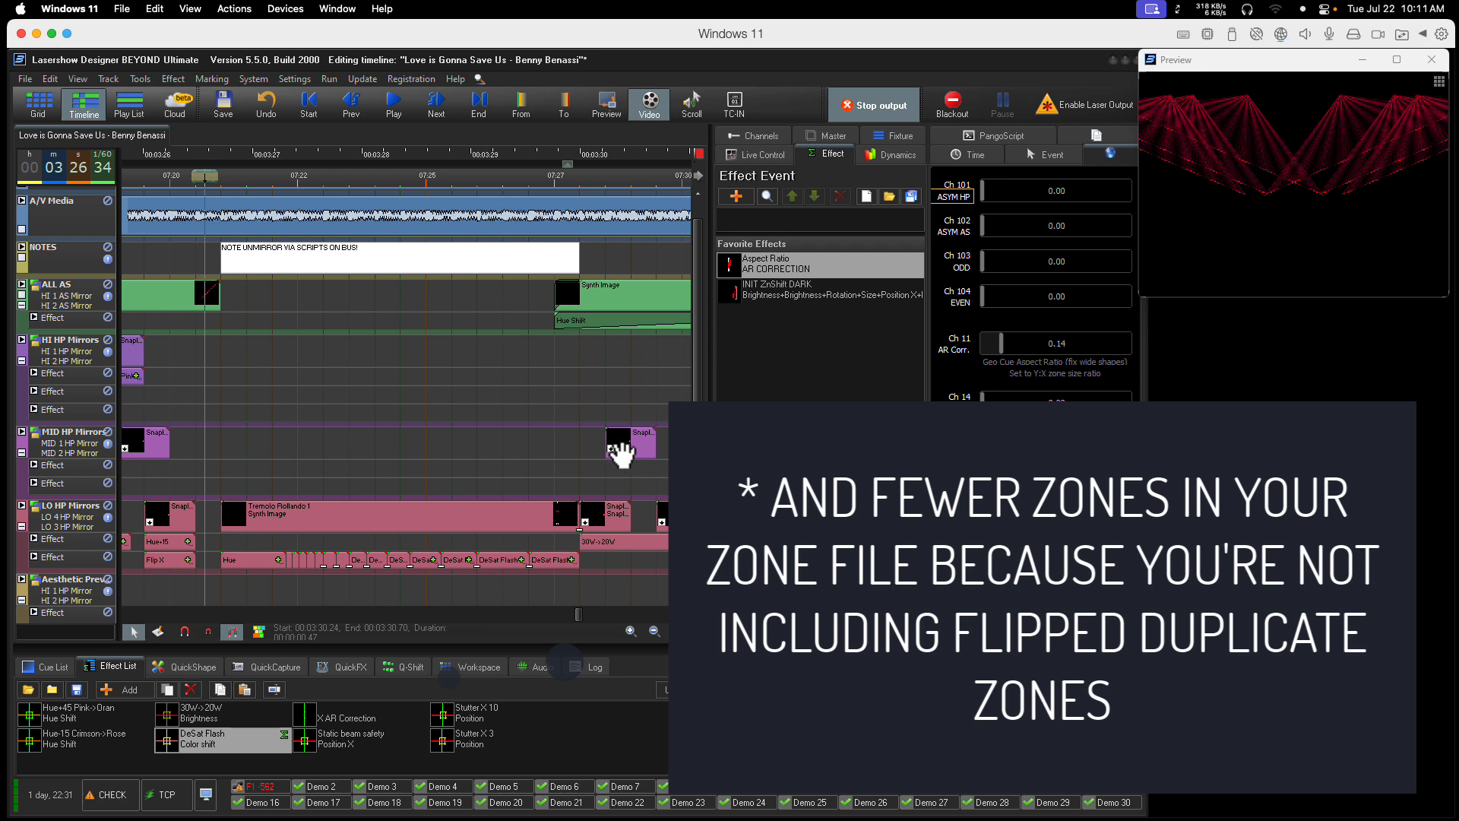
pyautogui.click(316, 260)
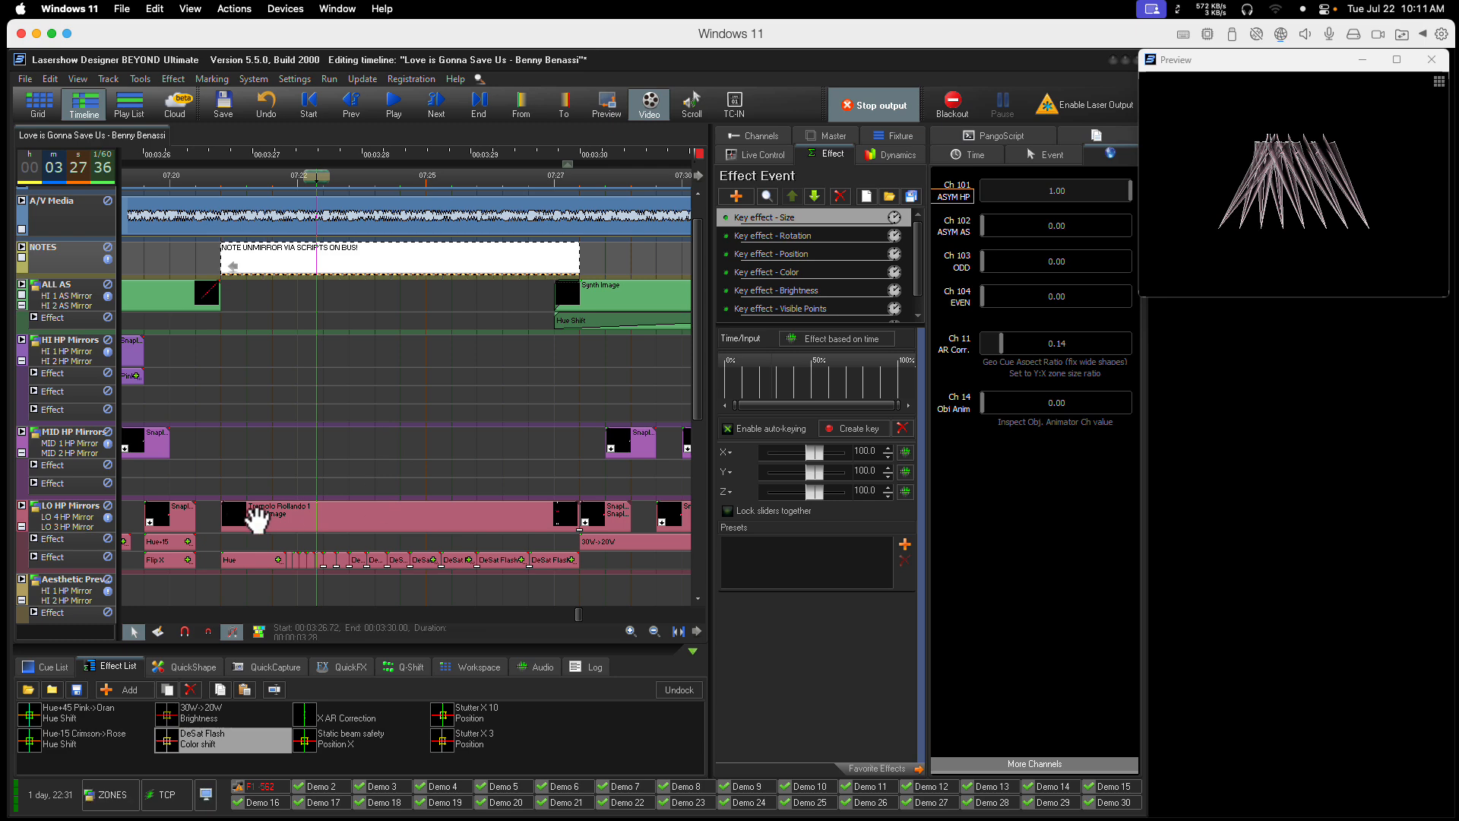
pyautogui.click(258, 516)
pyautogui.moveTo(259, 177); pyautogui.dragTo(244, 178)
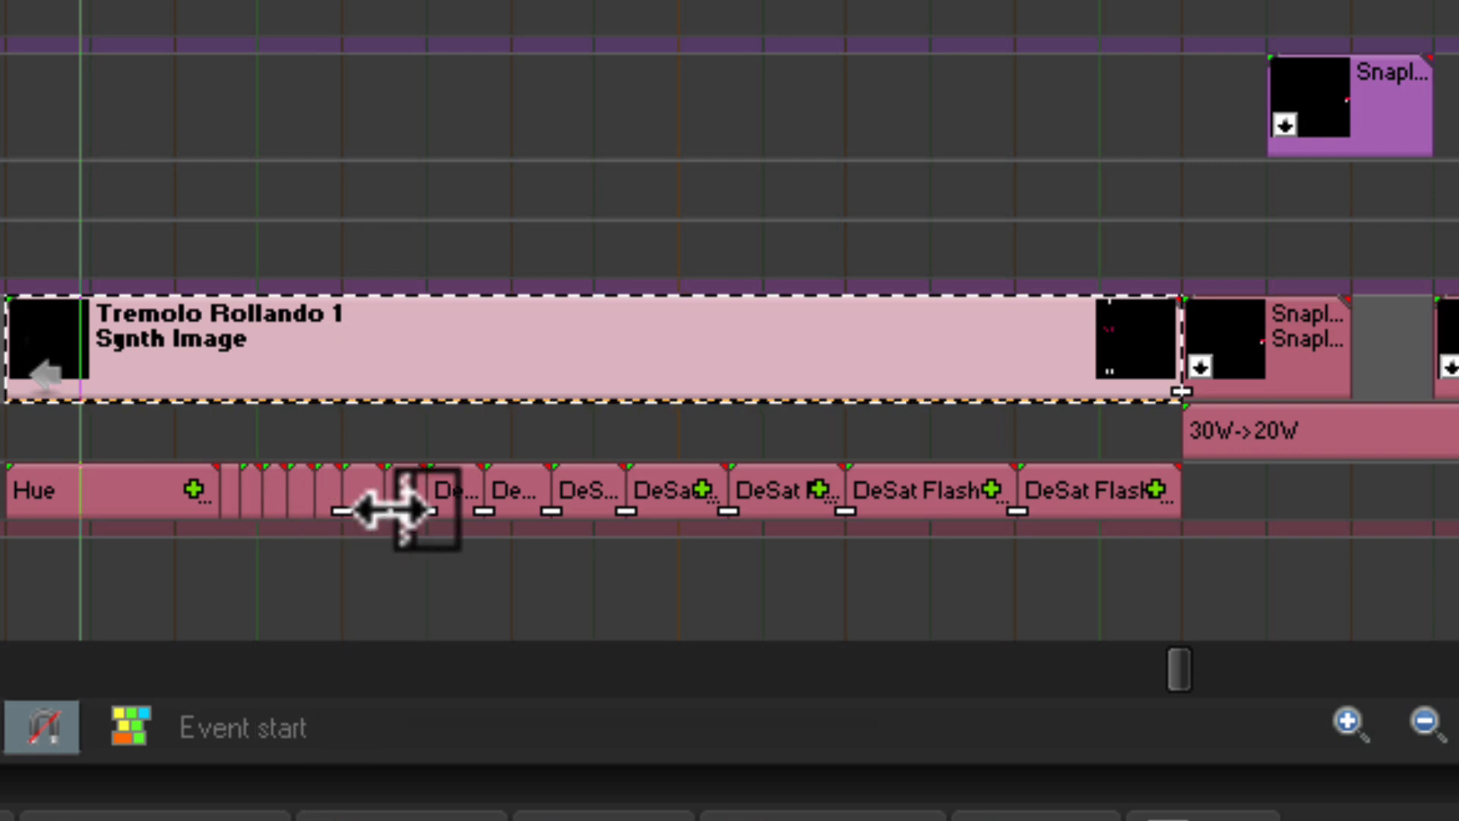
# Examine a DeSat Flash effect below the Tremolo Rollando 1 event by scrubbing its Color shift keyframes from 0% towards 100%.
pyautogui.scroll(2, 384, 508)
pyautogui.scroll(2, 374, 504)
pyautogui.scroll(-2, 374, 505)
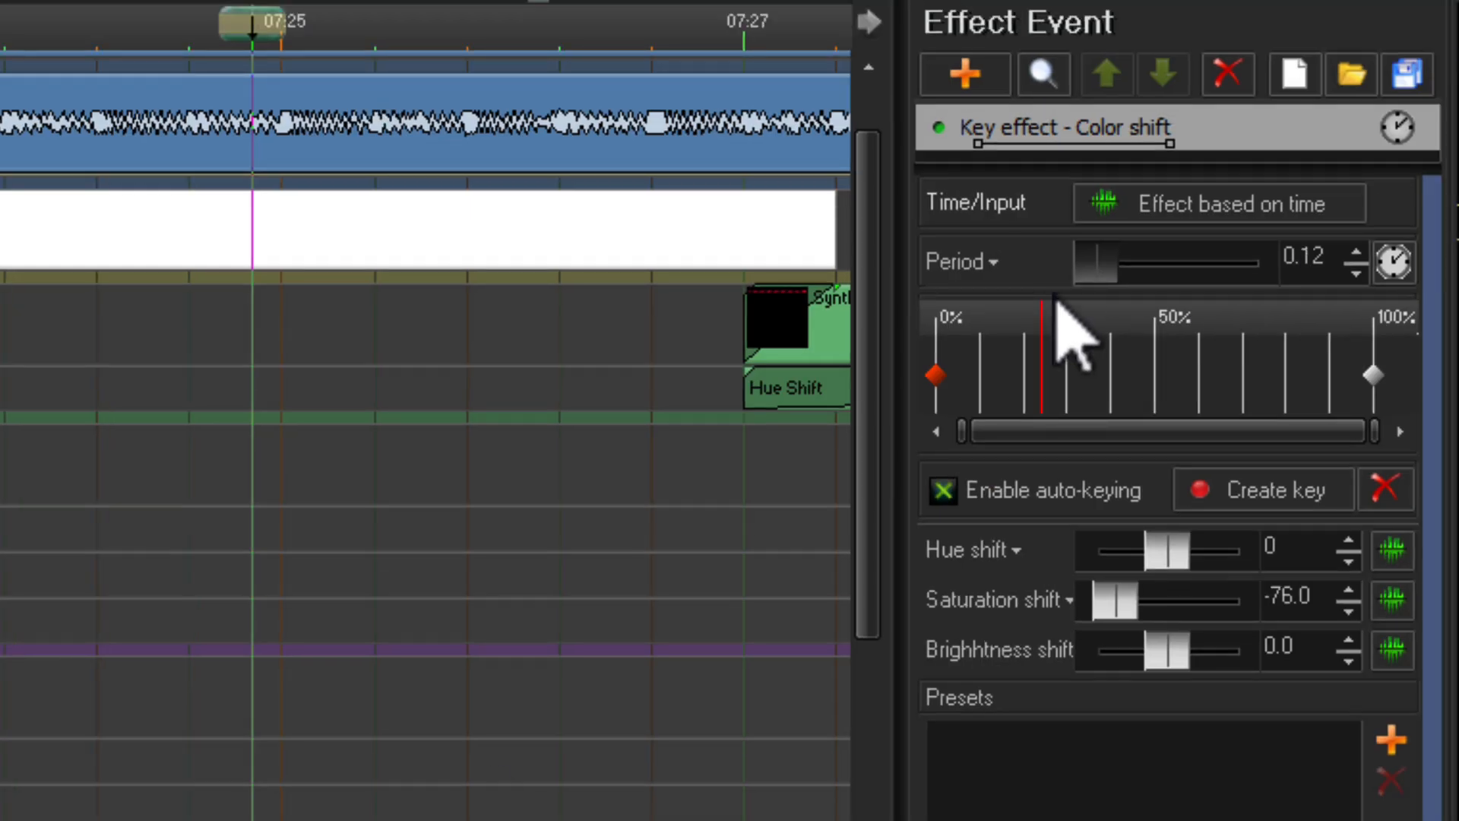
pyautogui.moveTo(1035, 327); pyautogui.dragTo(938, 326)
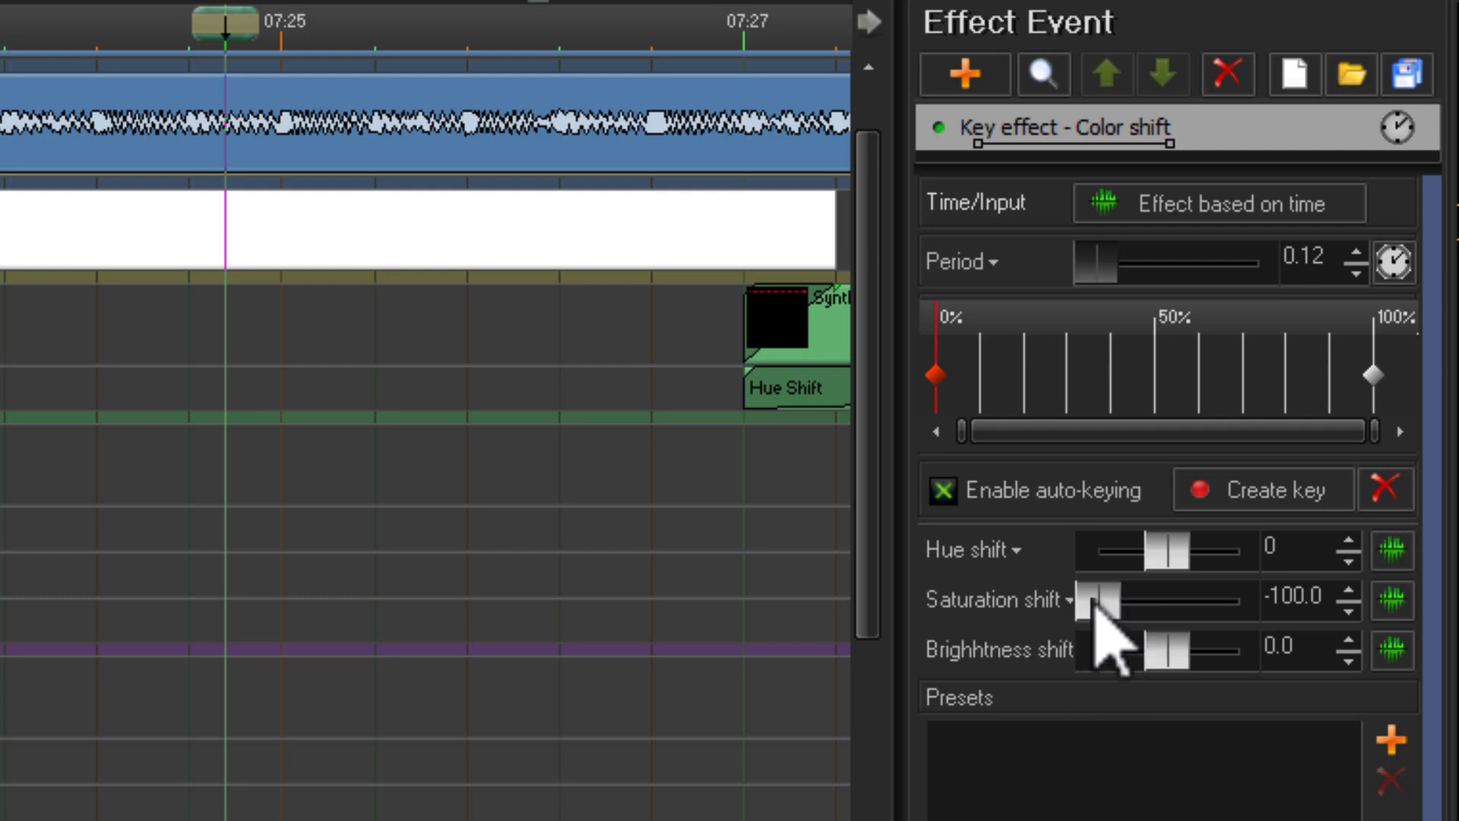
pyautogui.moveTo(947, 329); pyautogui.dragTo(1330, 329)
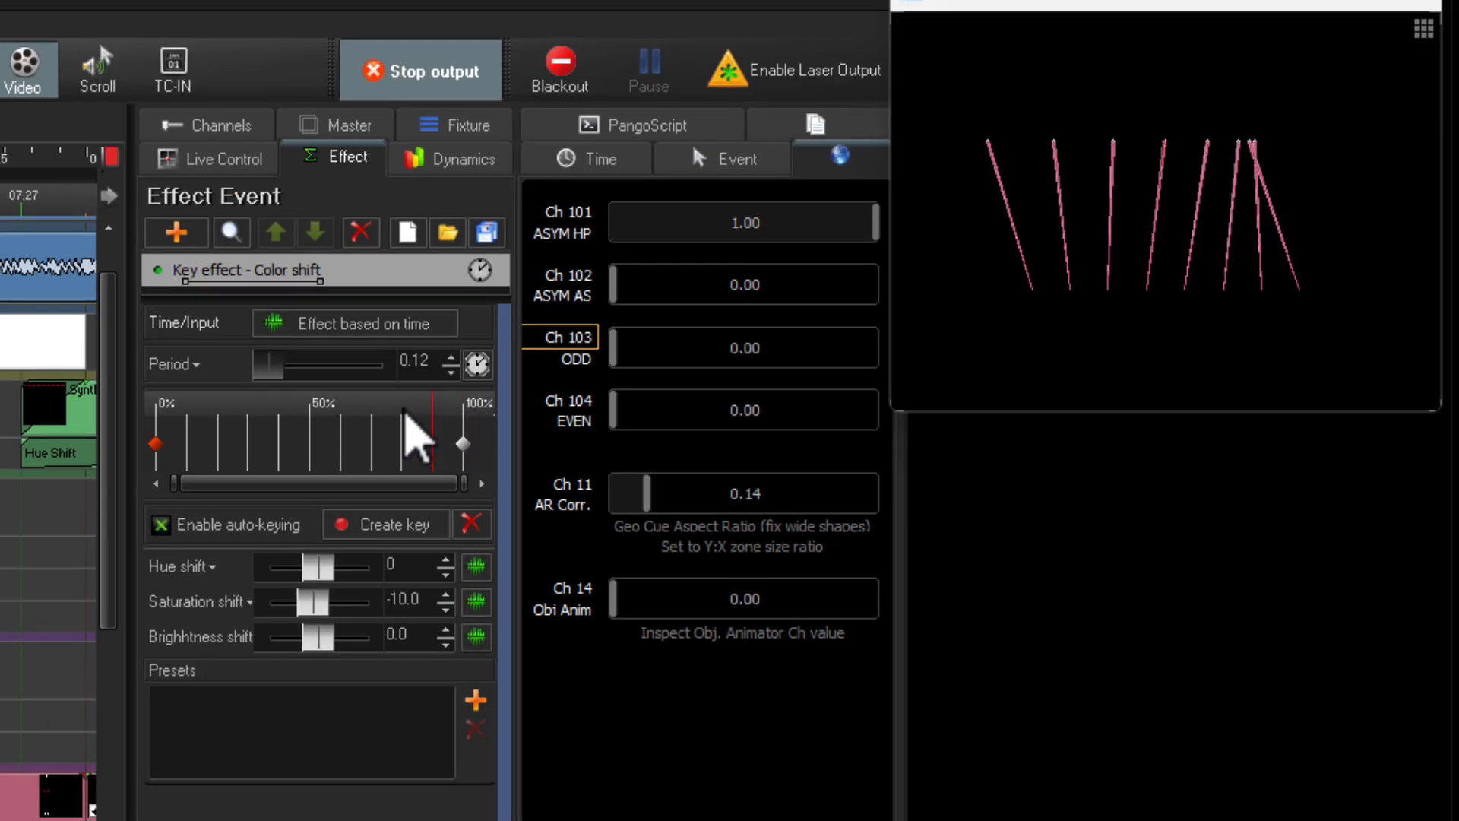
pyautogui.moveTo(404, 411); pyautogui.dragTo(526, 414)
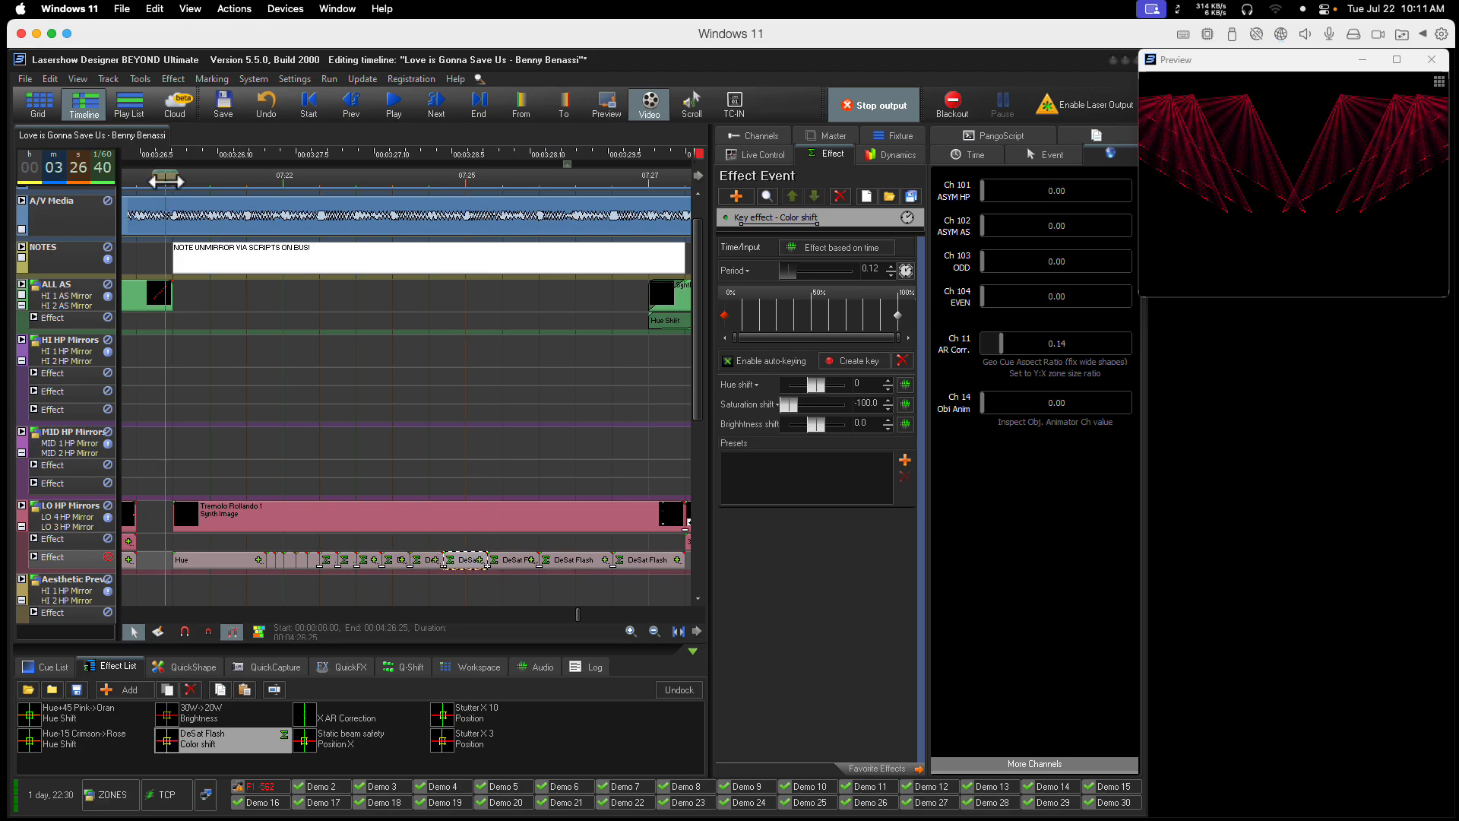
# Play the timeline from just before the NOTES event through the DeSat Flash section and return the playhead there.
pyautogui.press('space')
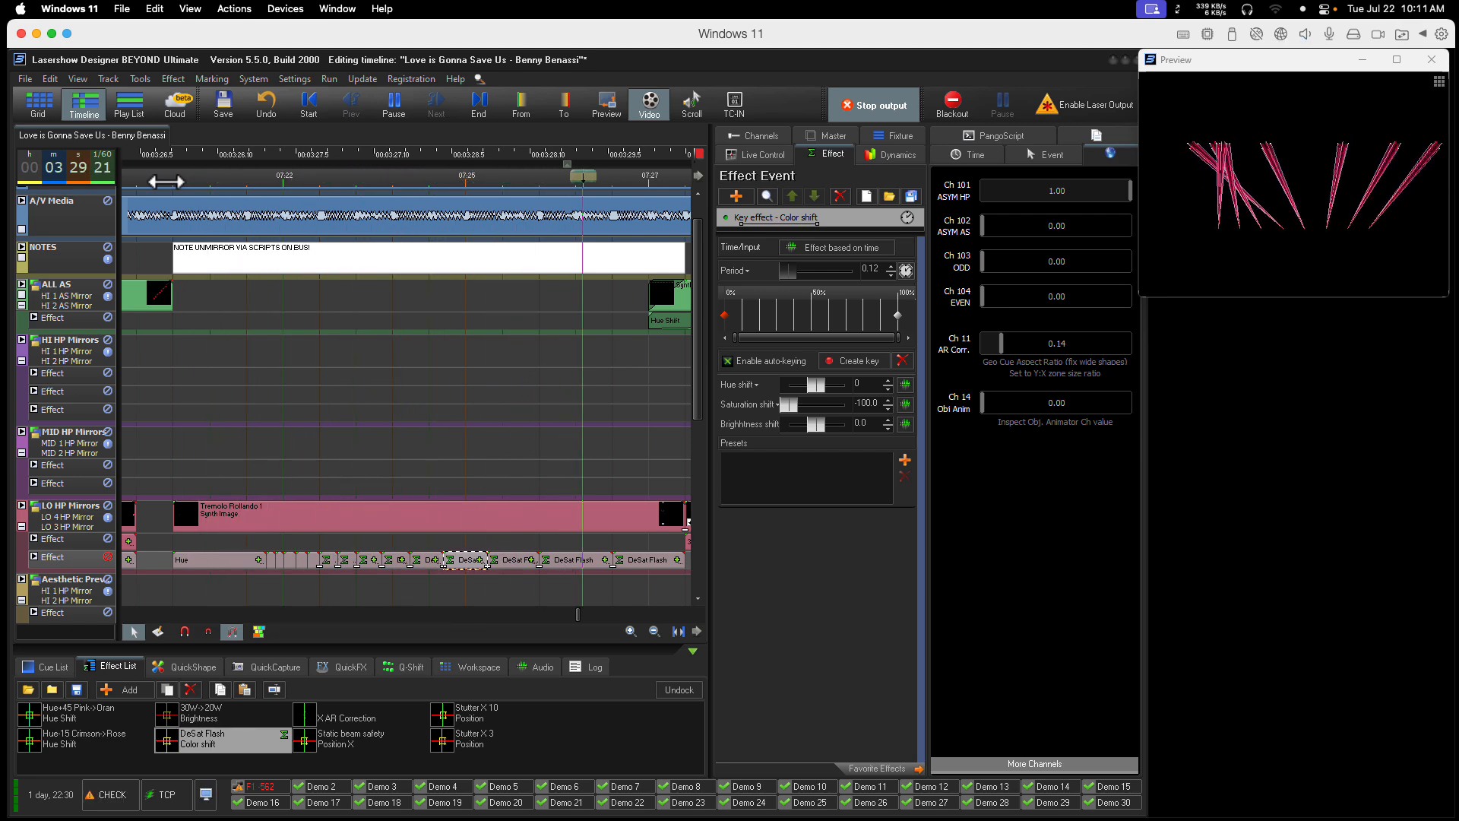
pyautogui.click(163, 178)
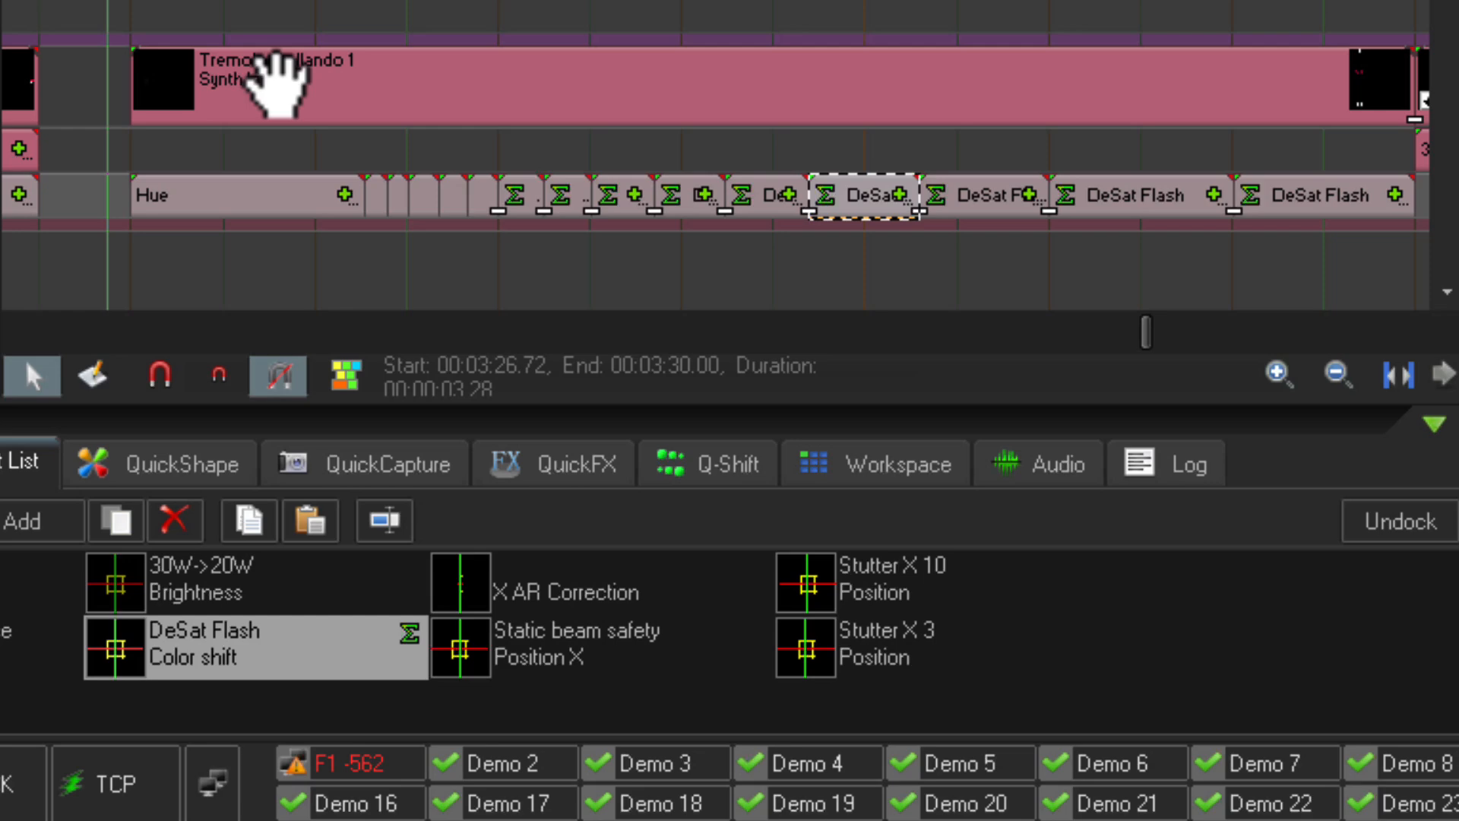
# Open the Tremolo Rollando 1 event in the Advanced Image Synthesizer and disable its Clone Round, AR Correction and Swoopy X effects.
pyautogui.click(231, 514)
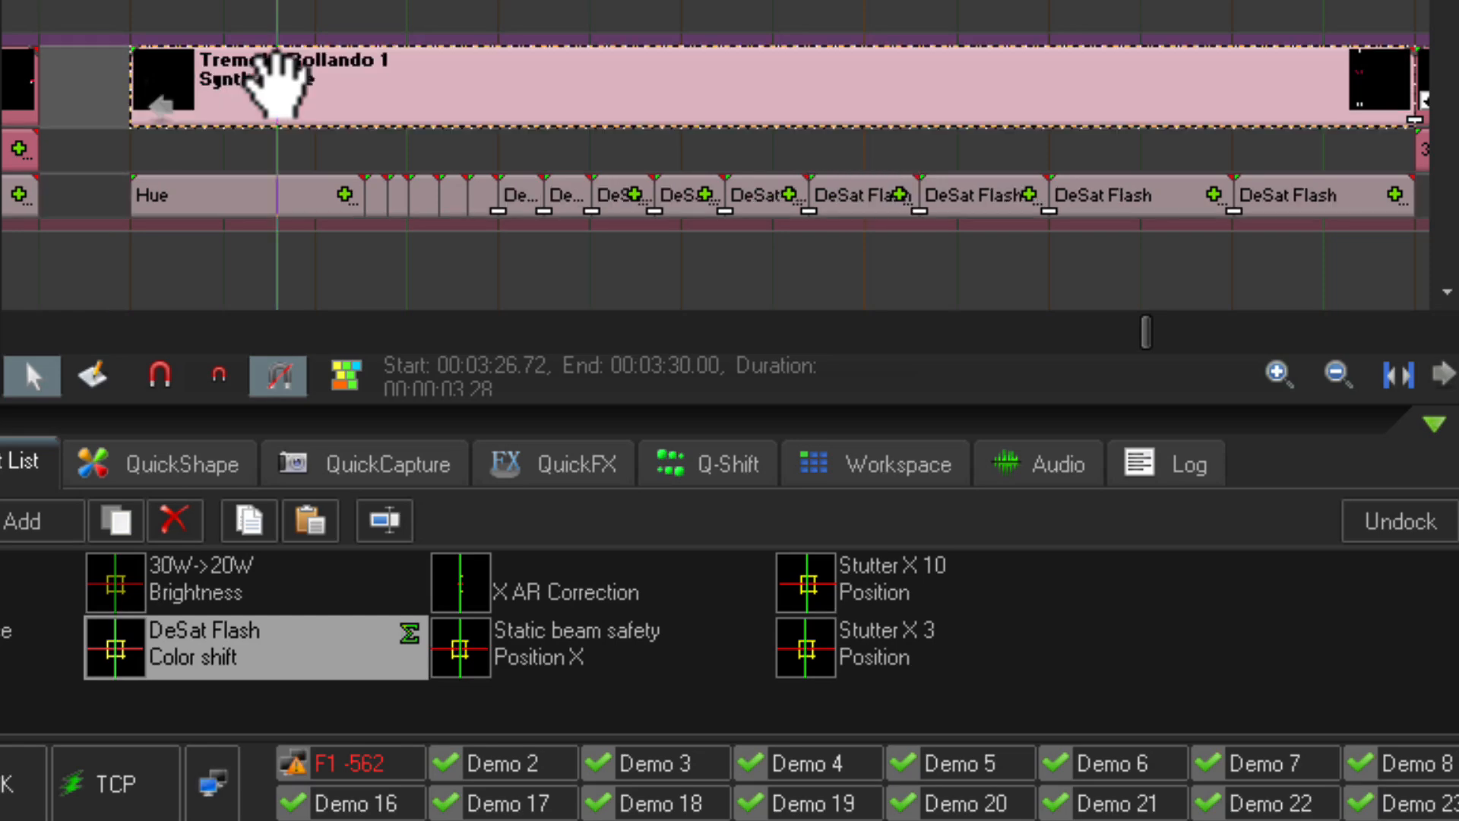
pyautogui.rightClick(277, 86)
pyautogui.click(457, 187)
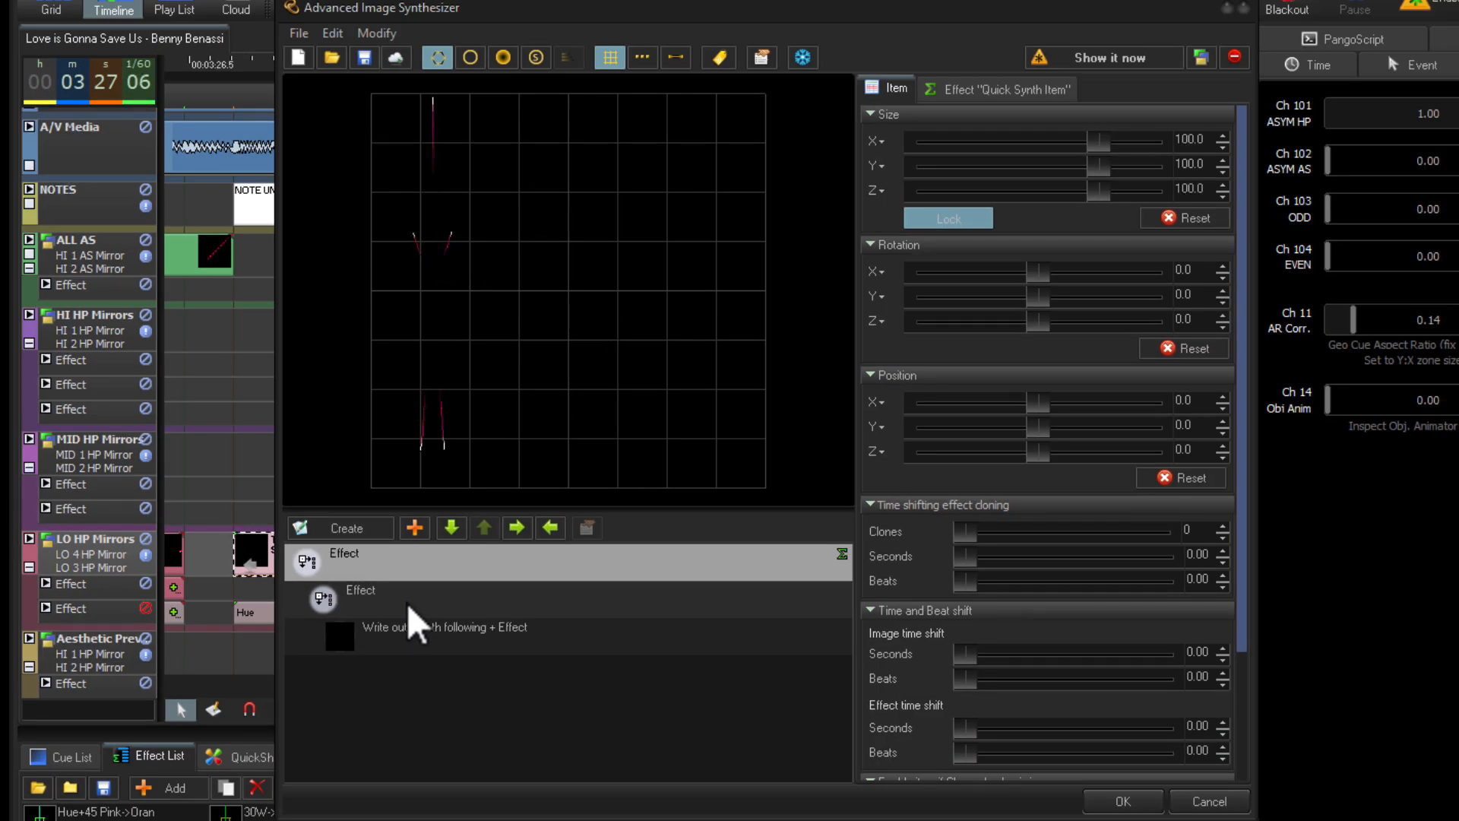
pyautogui.click(942, 91)
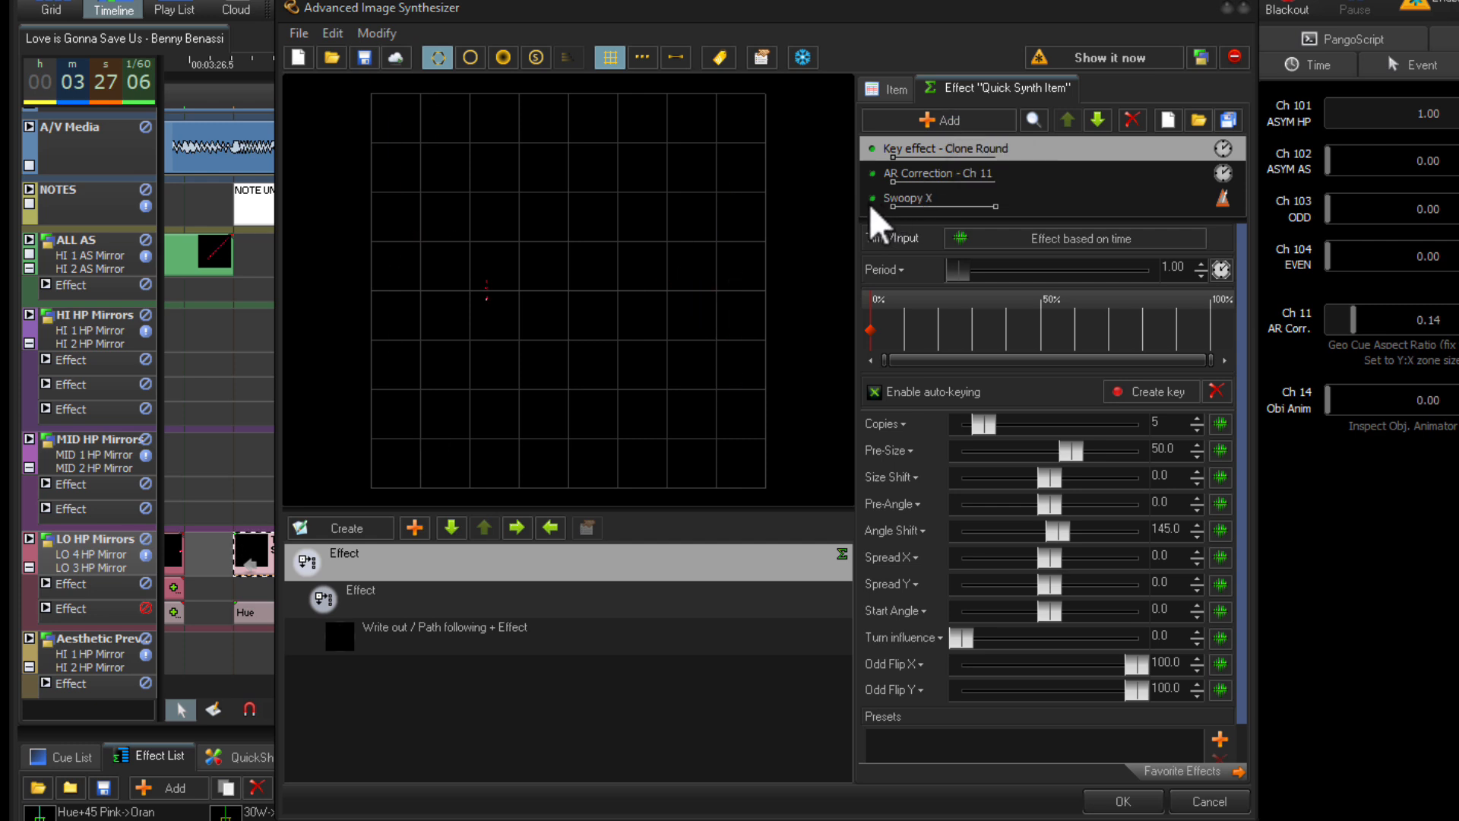
pyautogui.click(874, 173)
pyautogui.click(881, 149)
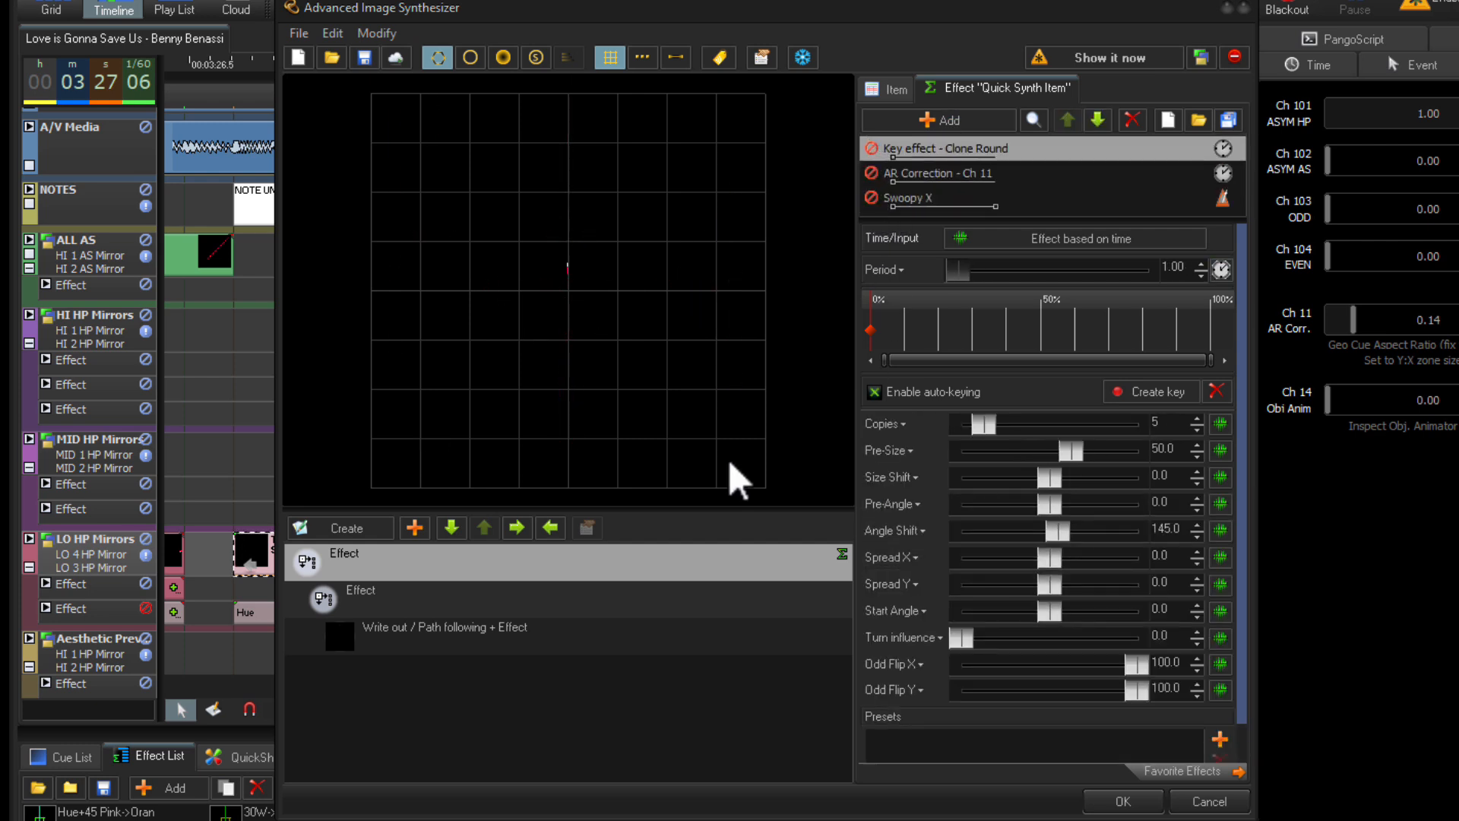
# Inspect the nested Delete dark lines effect and disable the hue gradient effect on the Write out / Path following item.
pyautogui.click(527, 600)
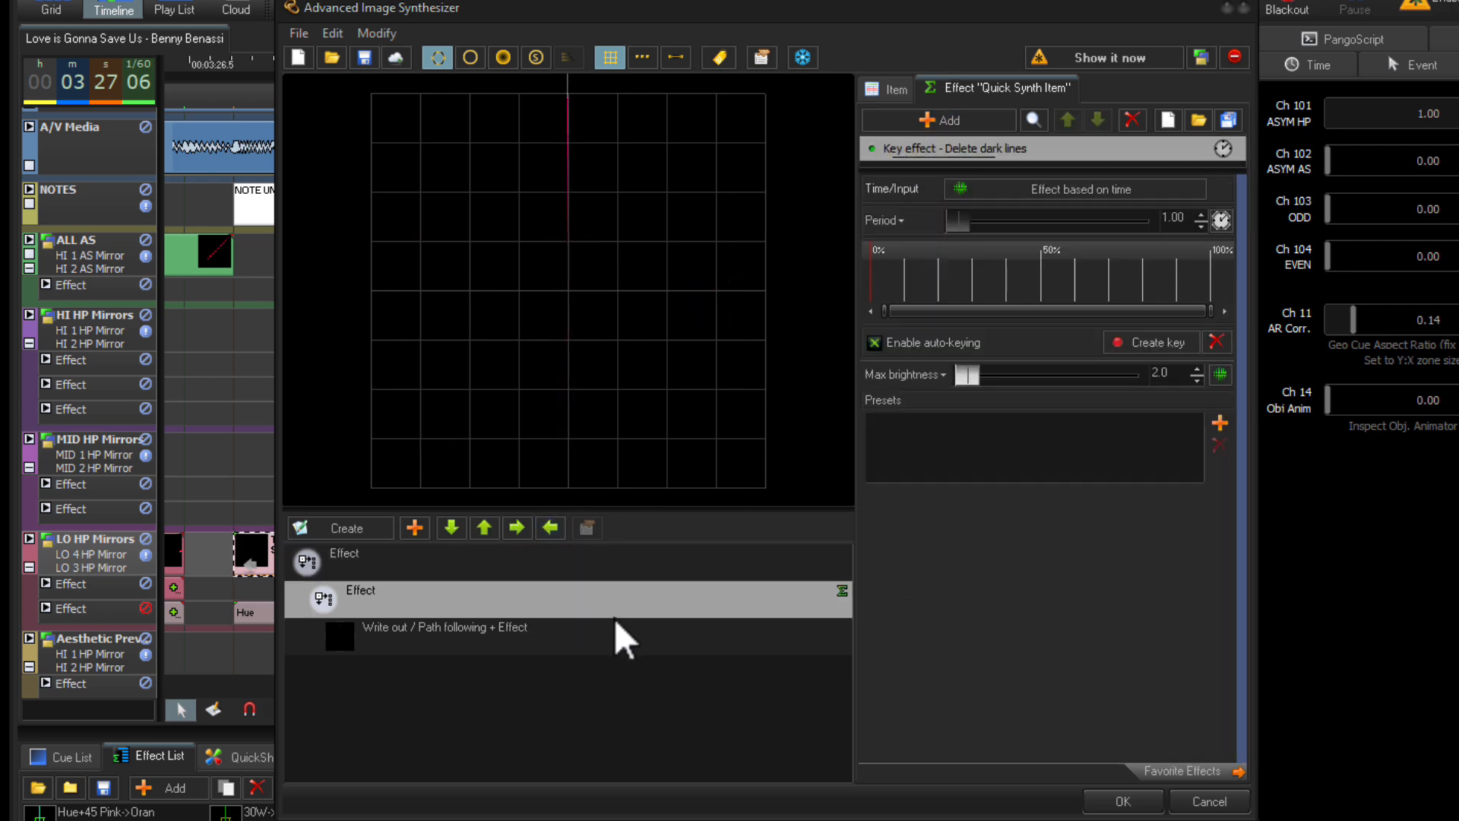
pyautogui.click(623, 638)
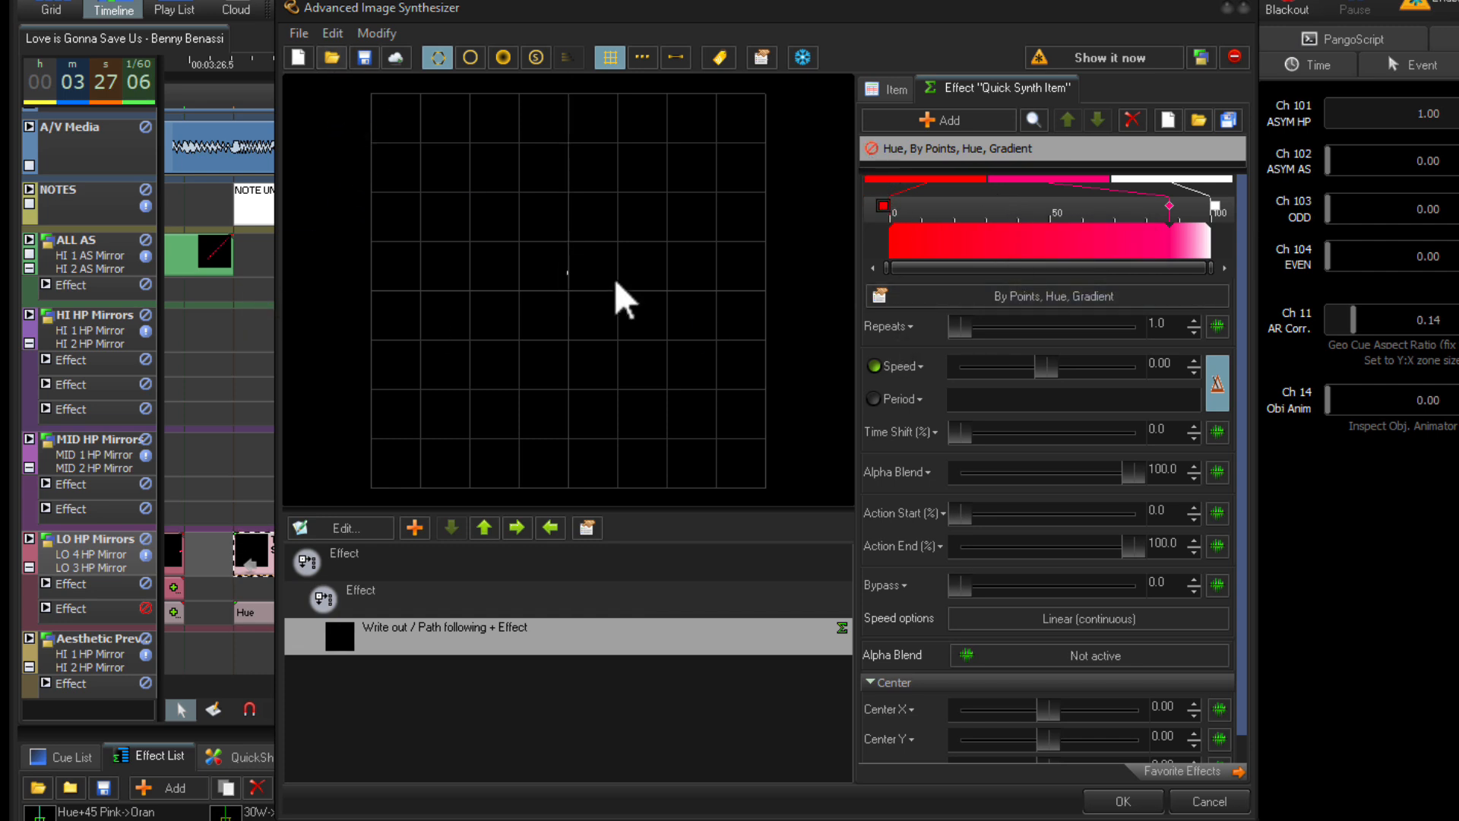
# Open the Write out / Path following item's settings and examine its vertical line path in the frame editor.
pyautogui.click(343, 527)
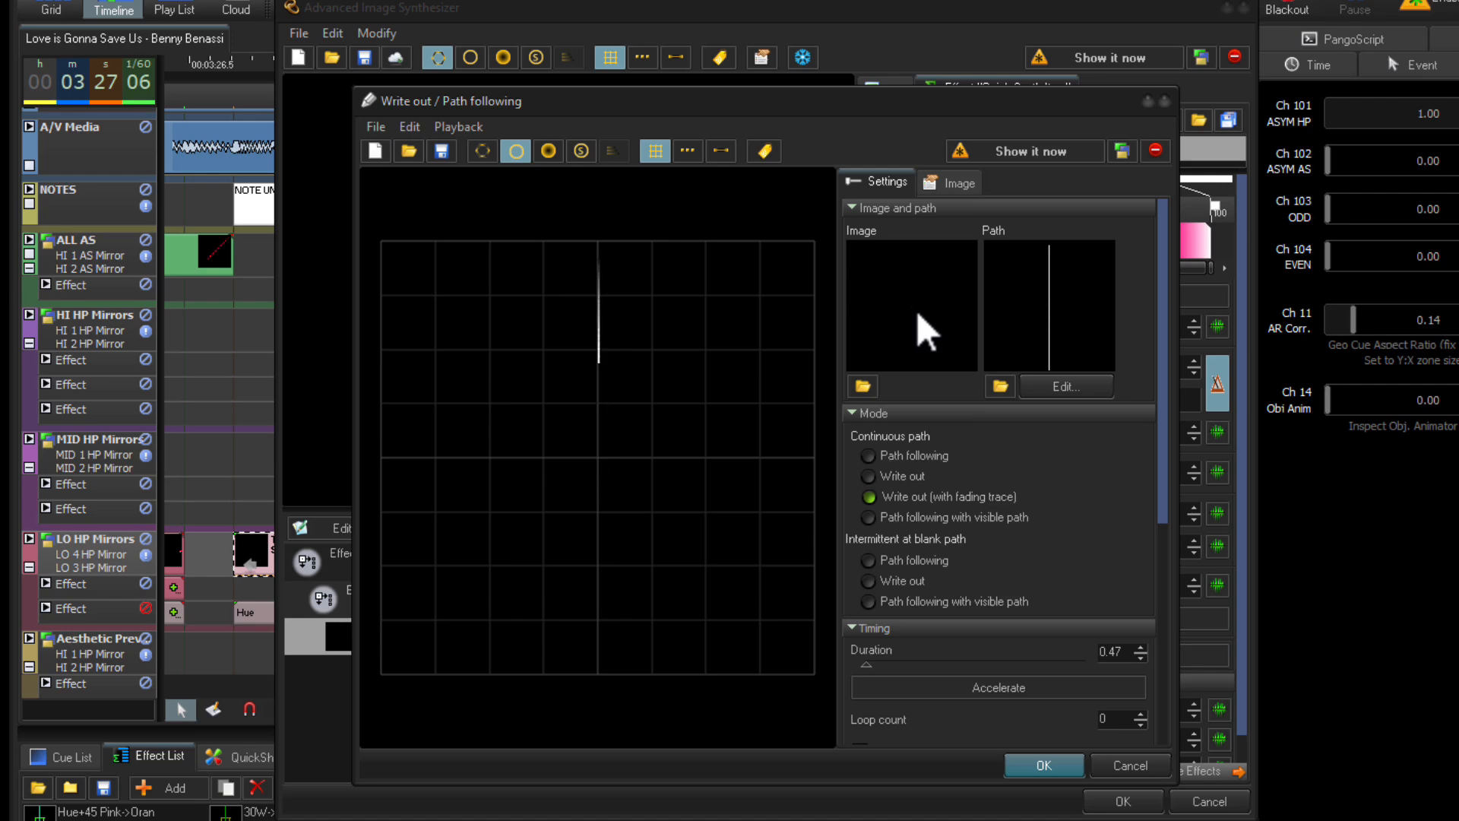
pyautogui.click(1066, 386)
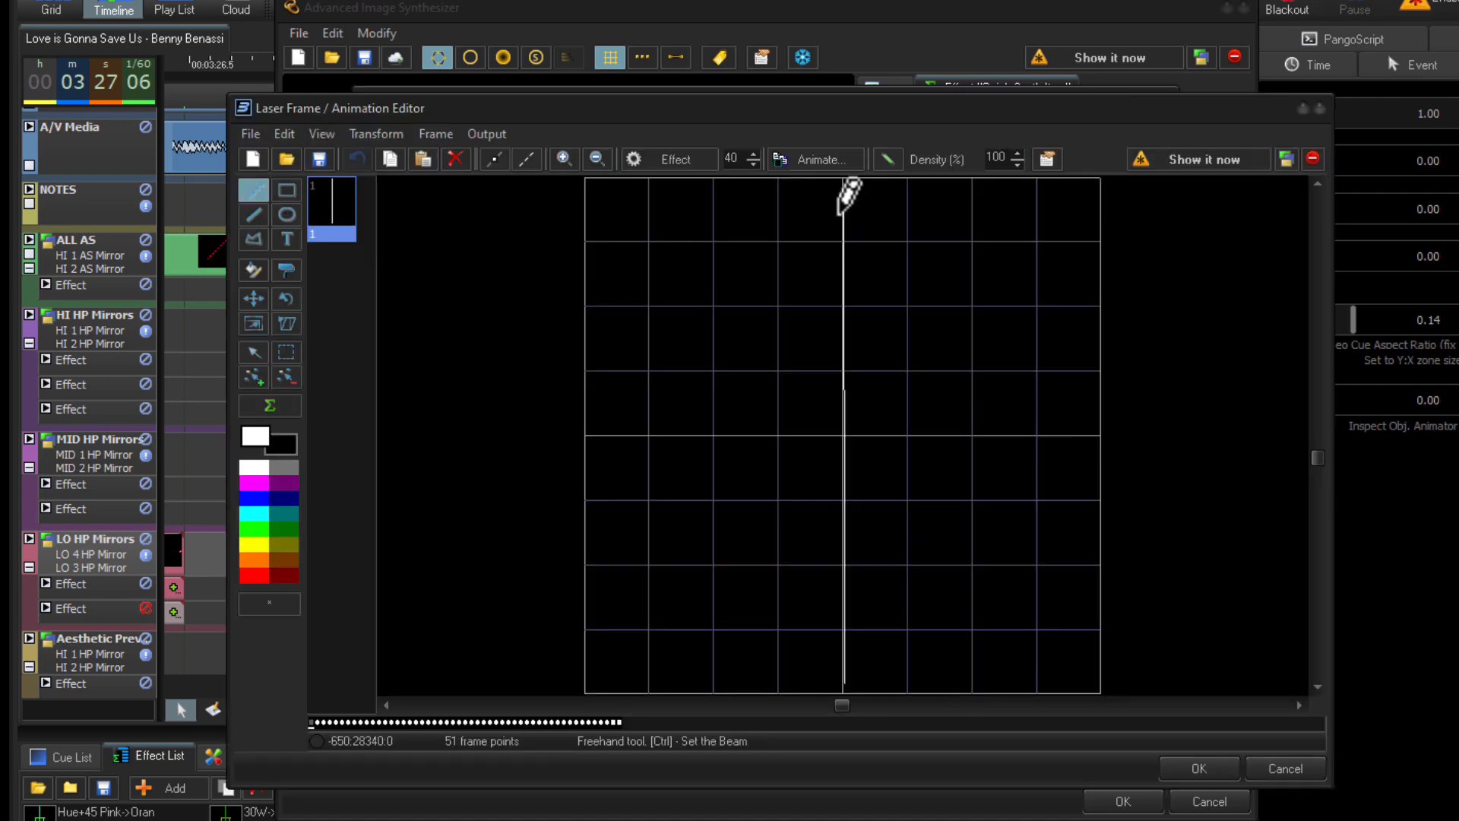
pyautogui.click(1285, 769)
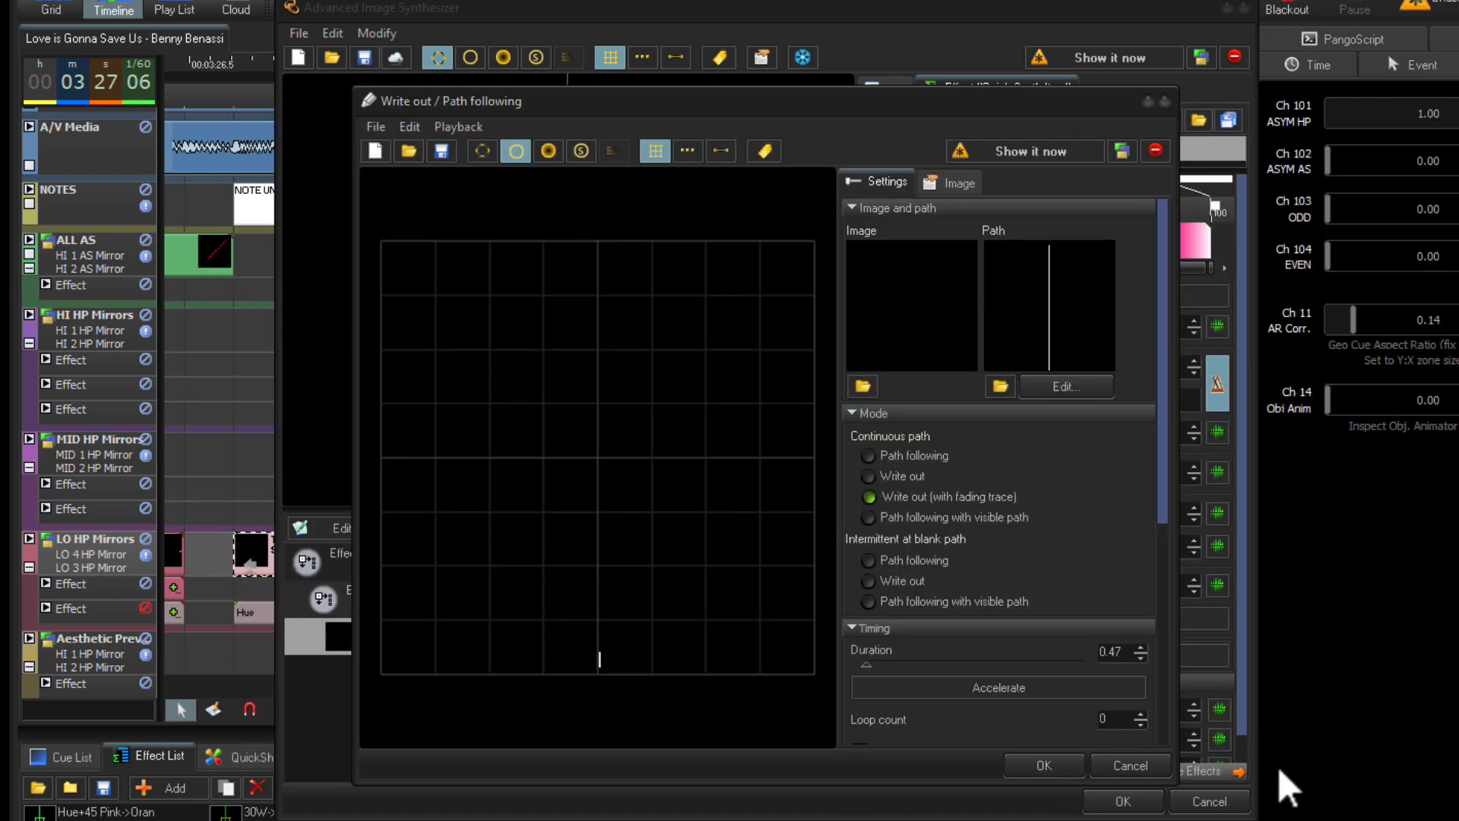
pyautogui.click(1075, 391)
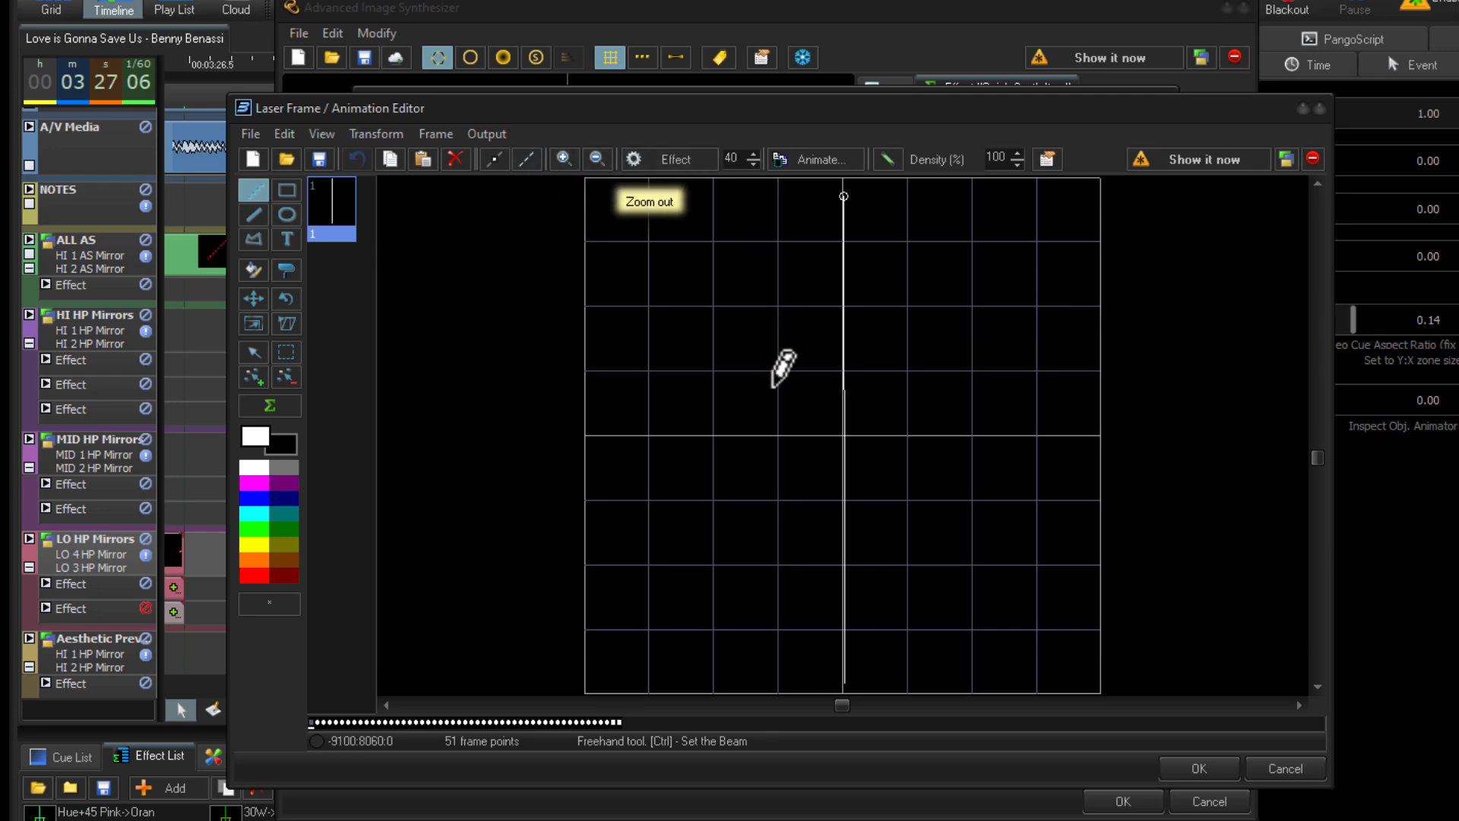
# Leave the frame editor without saving, review the Write out / Path following item's mode and timing settings, and close them.
pyautogui.click(287, 155)
pyautogui.click(1144, 522)
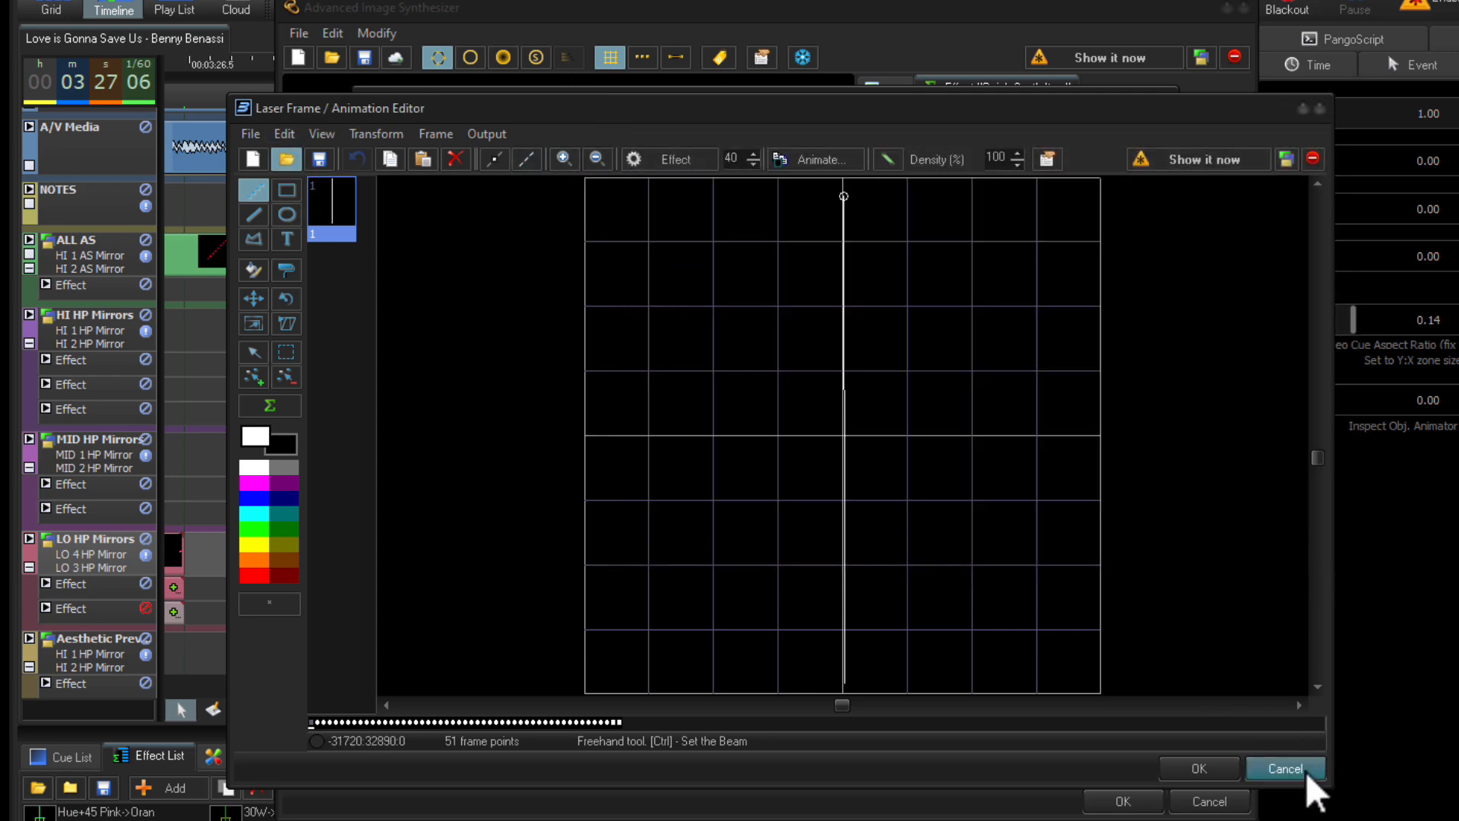
pyautogui.click(1293, 770)
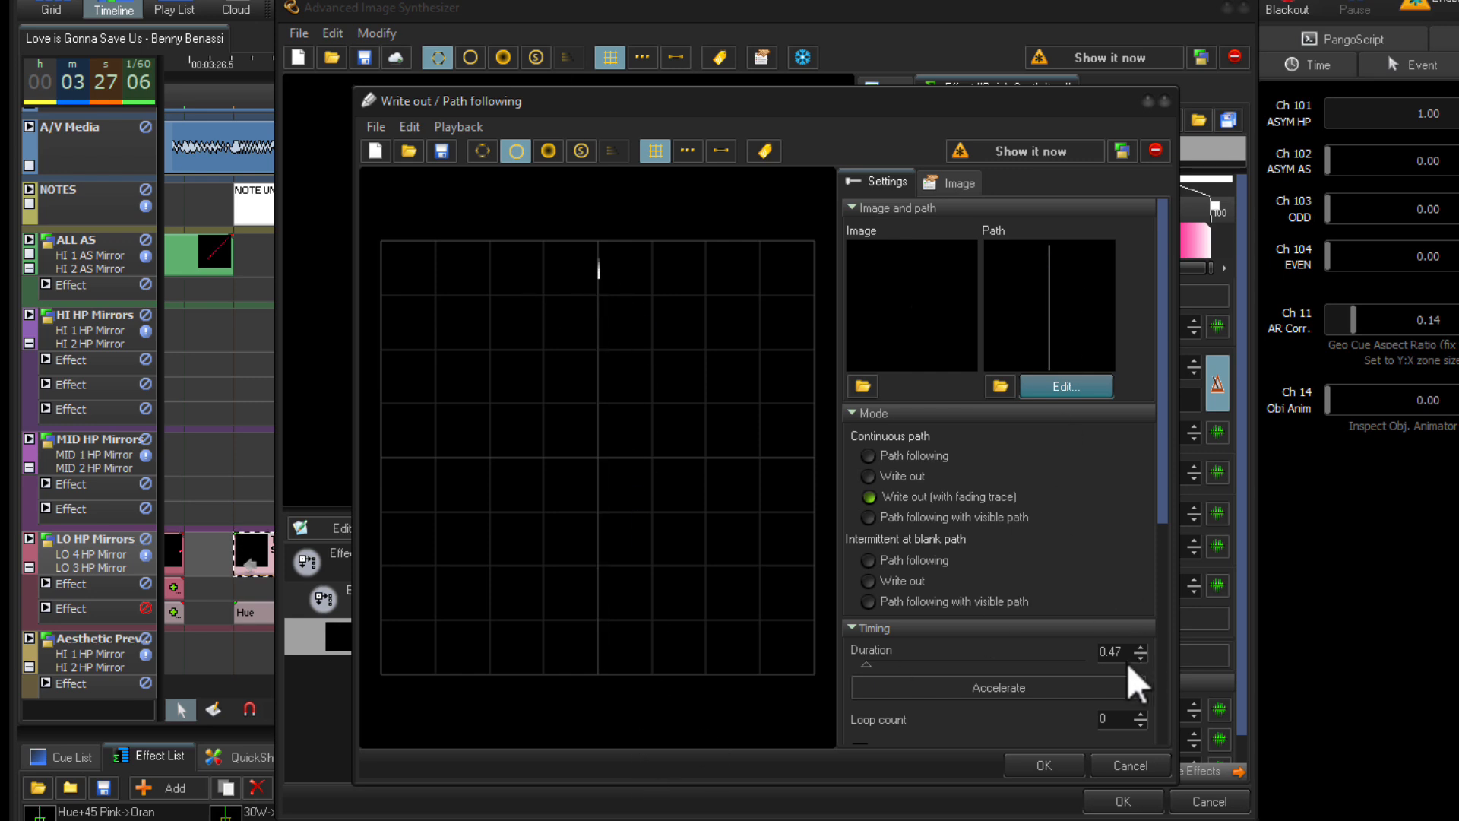
pyautogui.scroll(-1, 1161, 512)
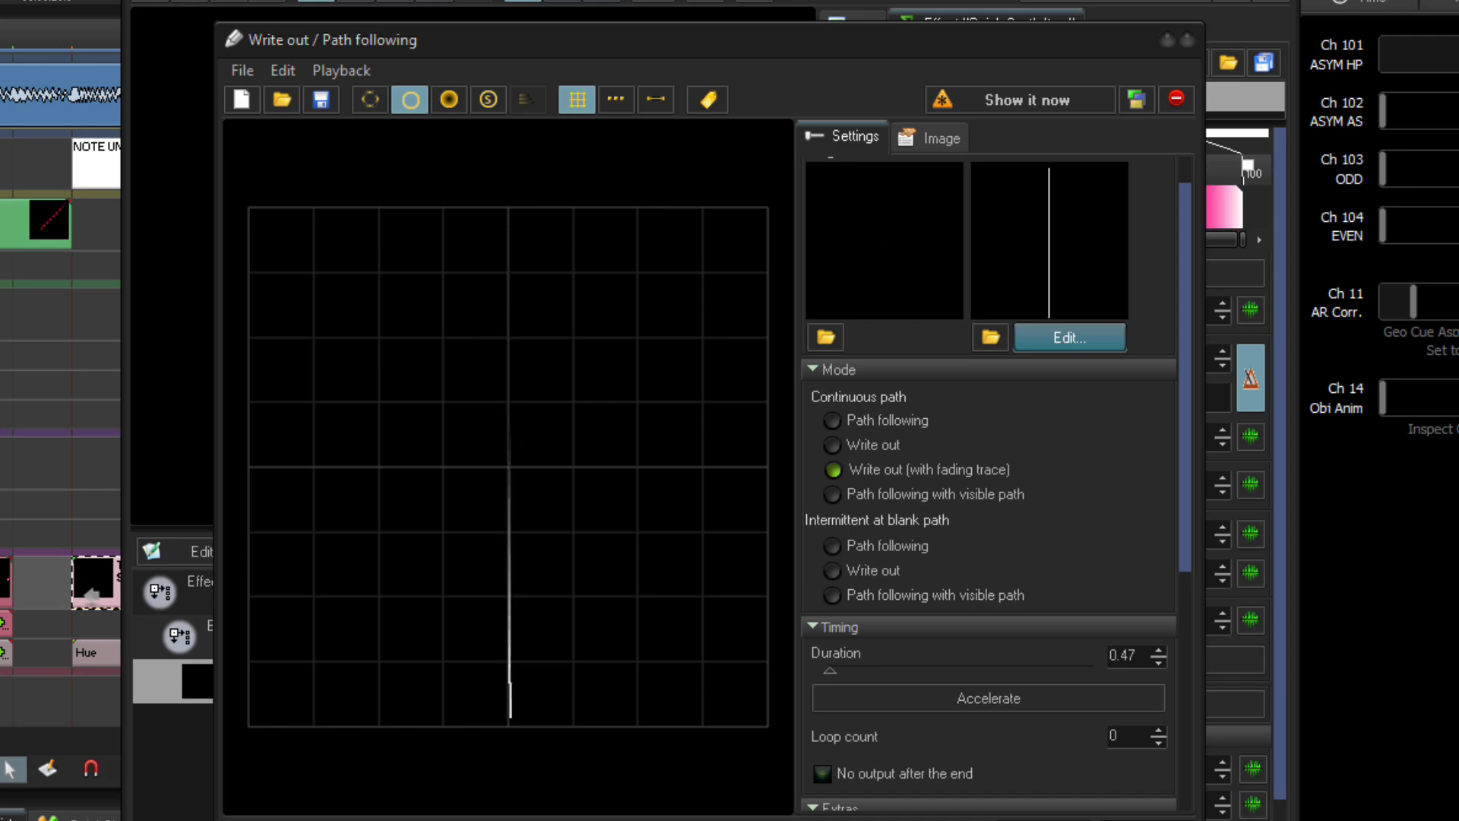
pyautogui.press('Return')
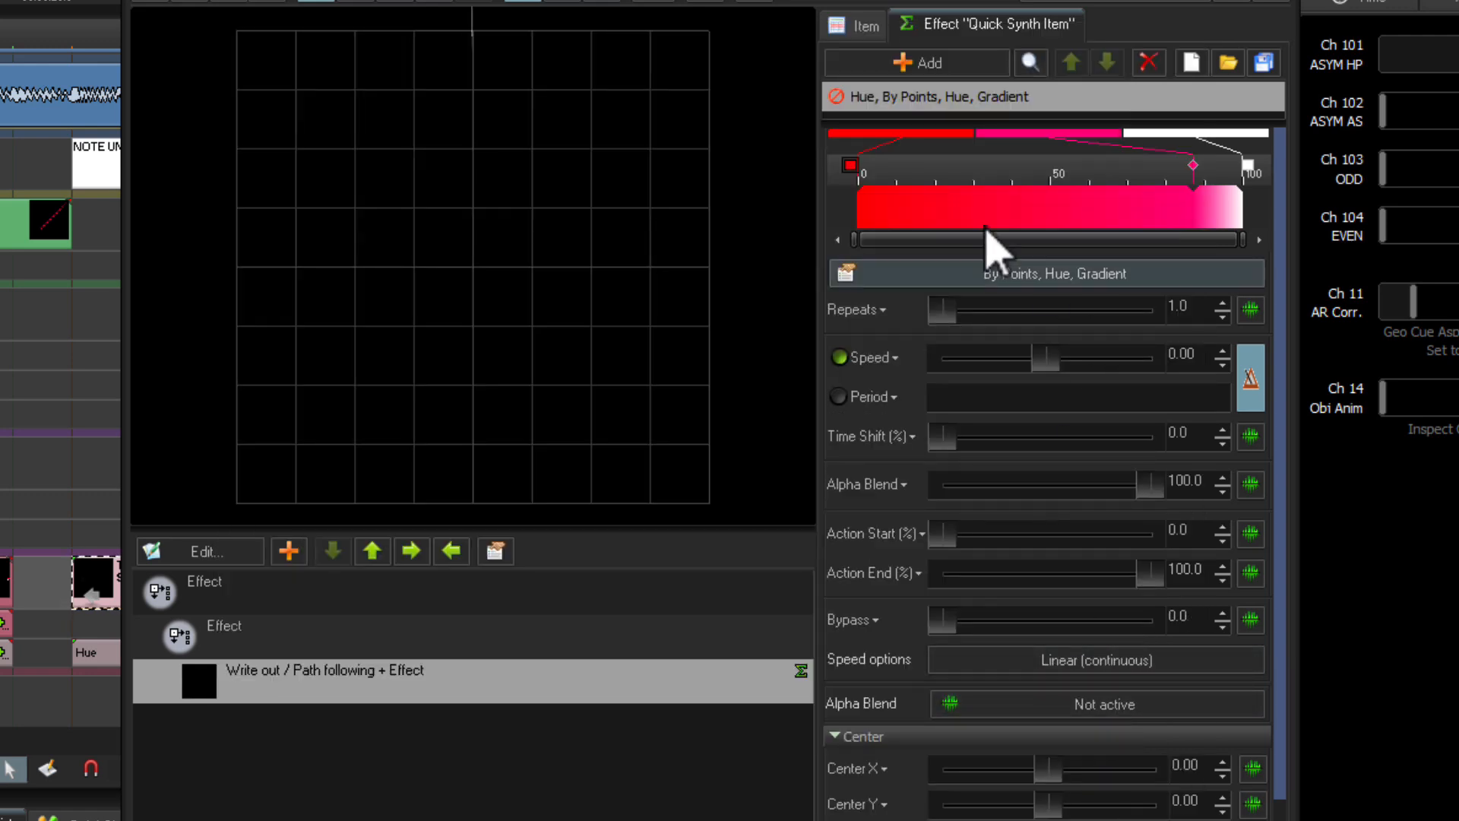
# Re-enable the Write out item's hue gradient, and review the item's size and rotation and the nested Delete dark lines effect.
pyautogui.click(868, 28)
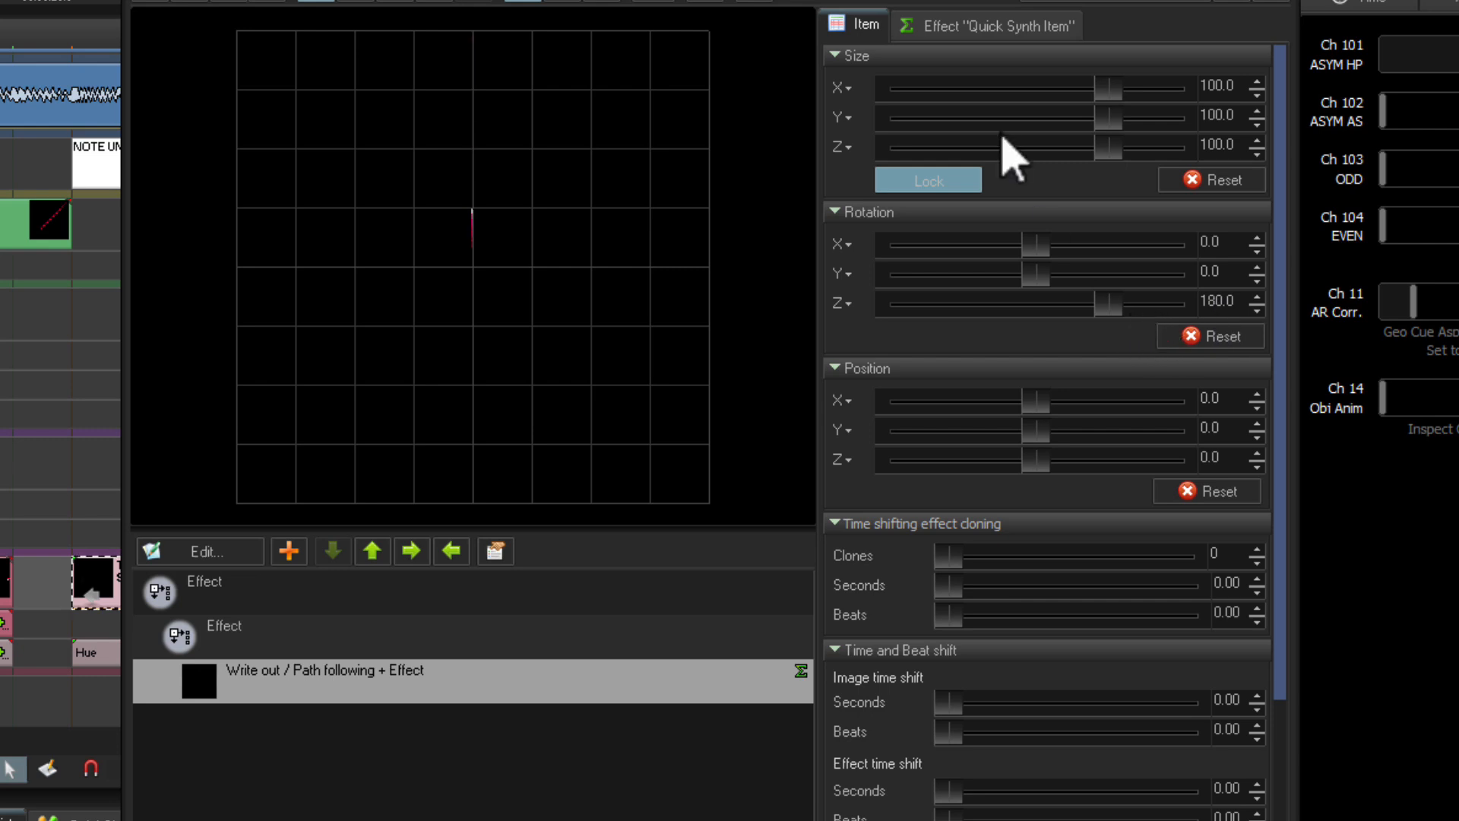
pyautogui.click(969, 29)
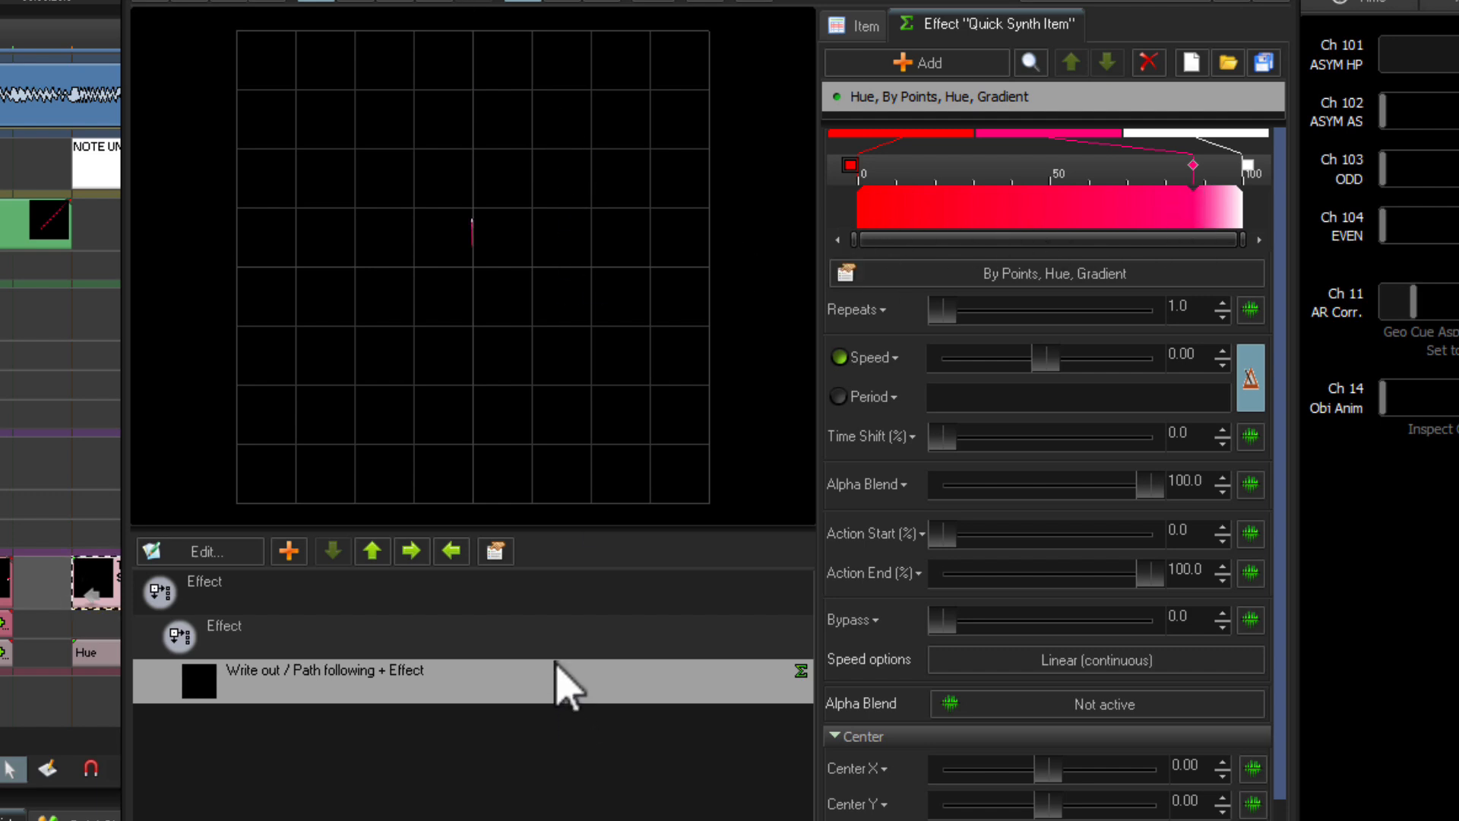
pyautogui.click(538, 625)
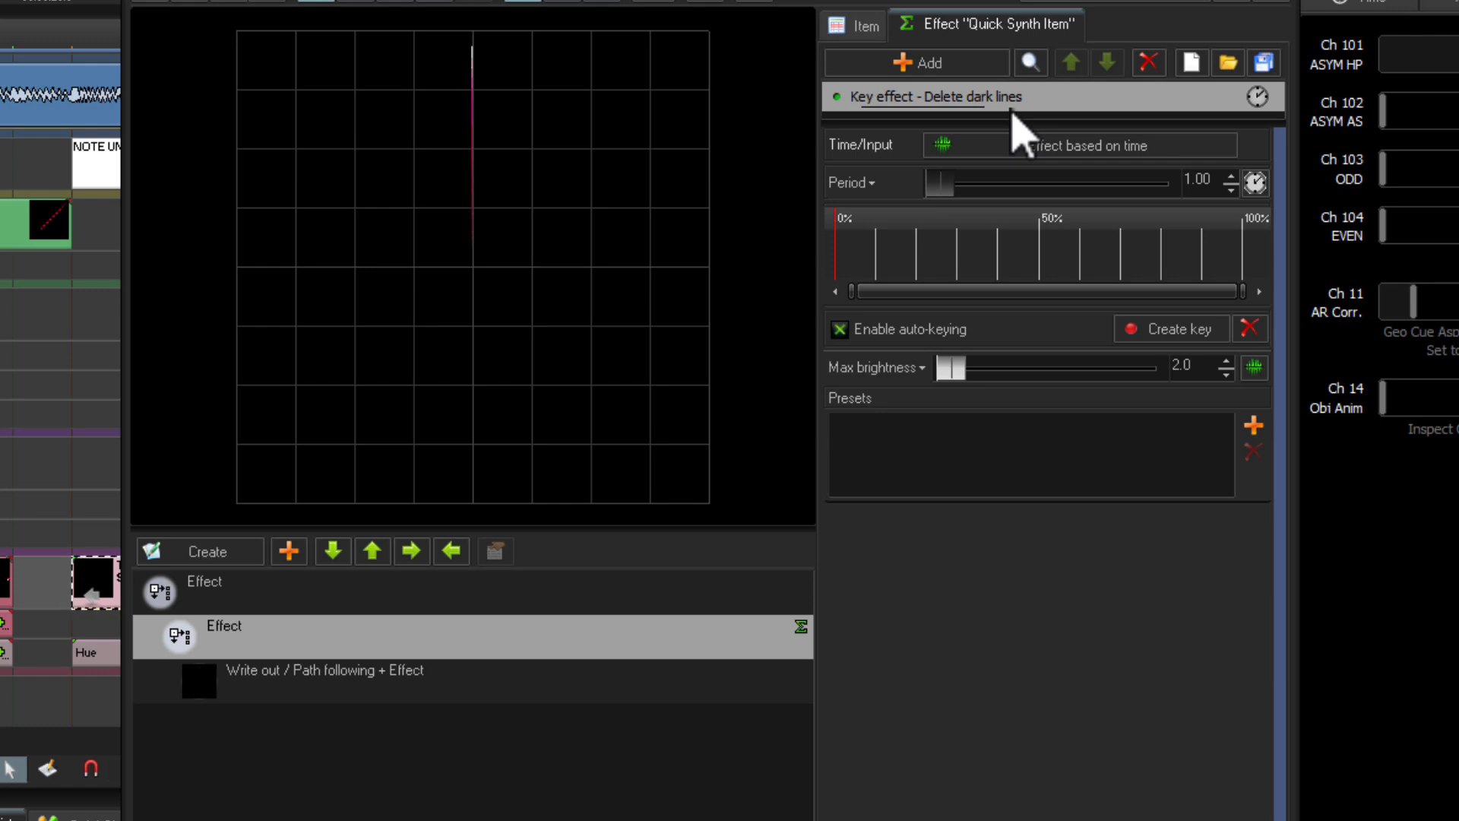
# Re-enable the Clone Round, AR Correction - Ch 11 and Swoopy X effects on the top-level Effect group.
pyautogui.click(462, 608)
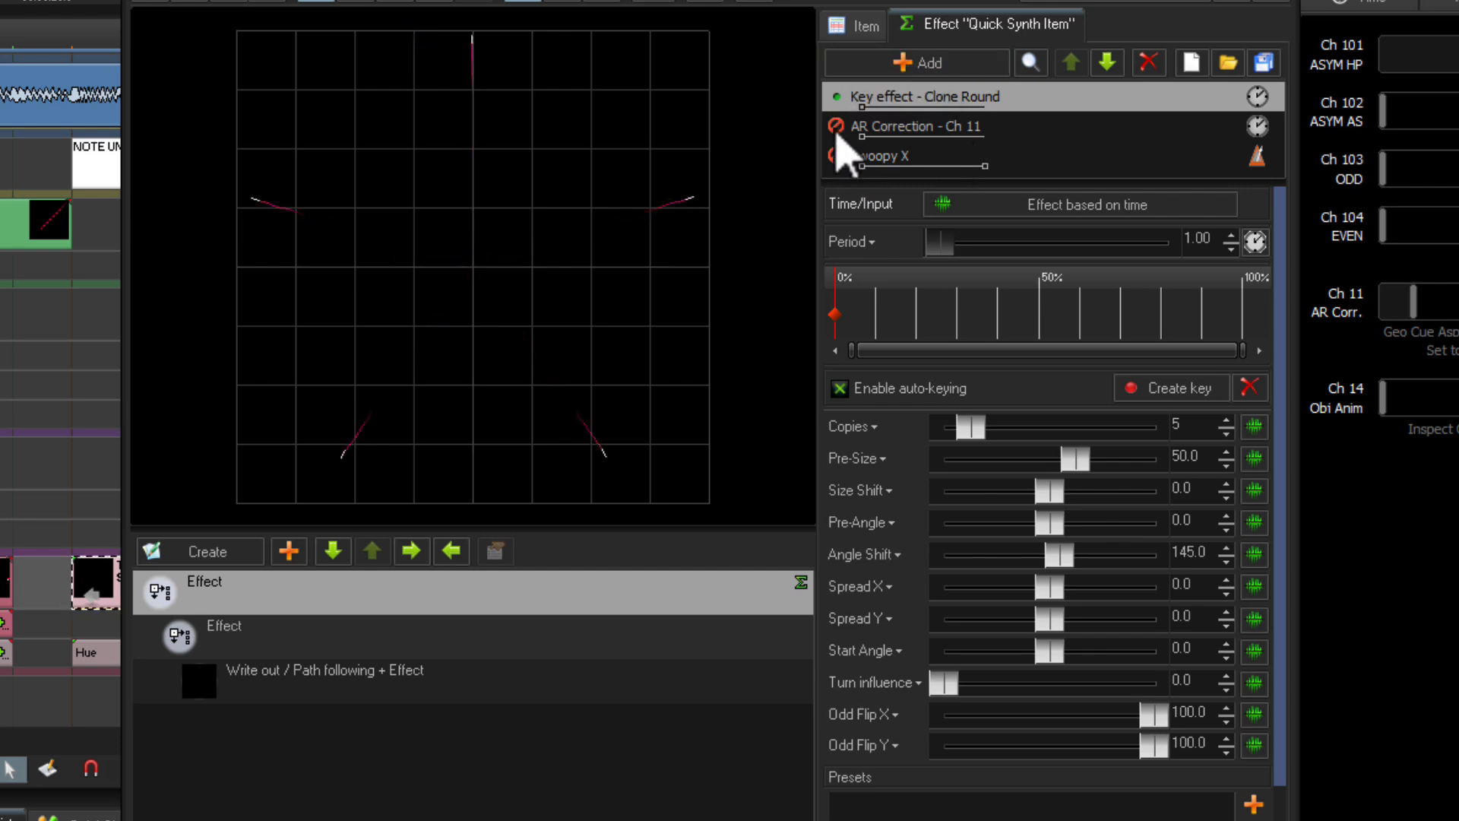
pyautogui.click(836, 128)
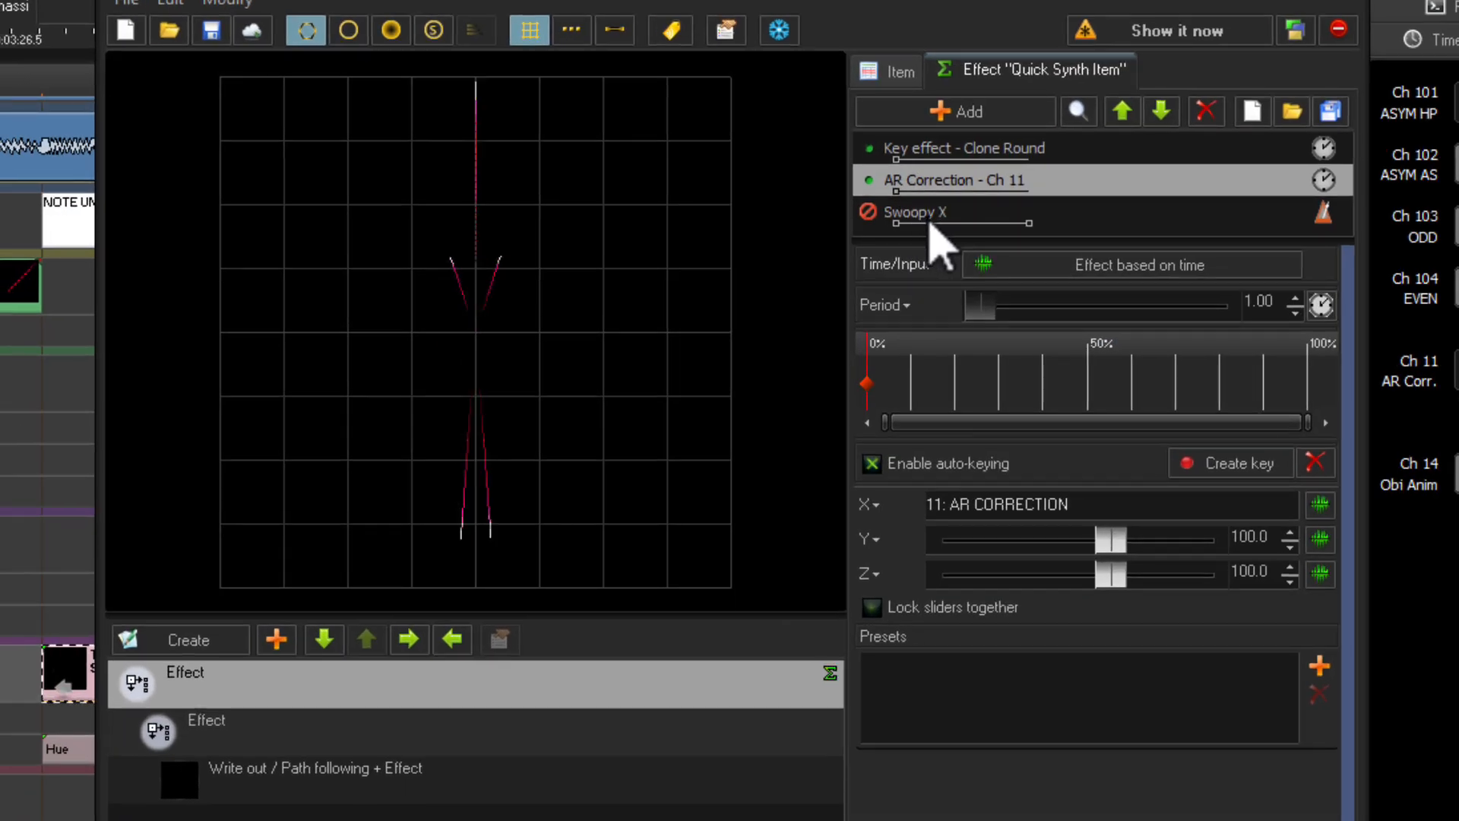
pyautogui.click(563, 222)
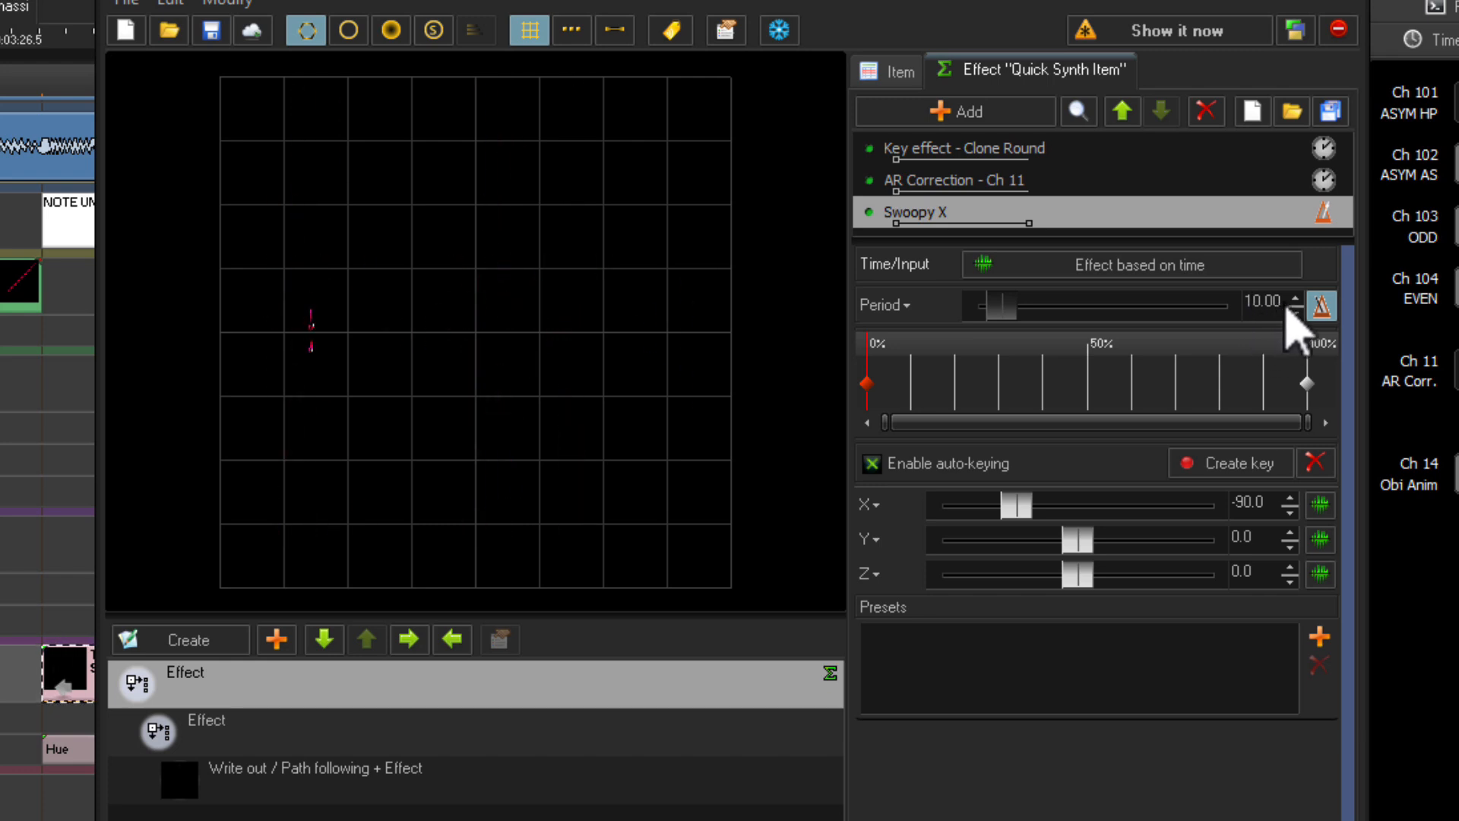
# Examine the custom waveform on Swoopy X's 100% key and leave it without changes.
pyautogui.click(1307, 384)
pyautogui.rightClick(1311, 395)
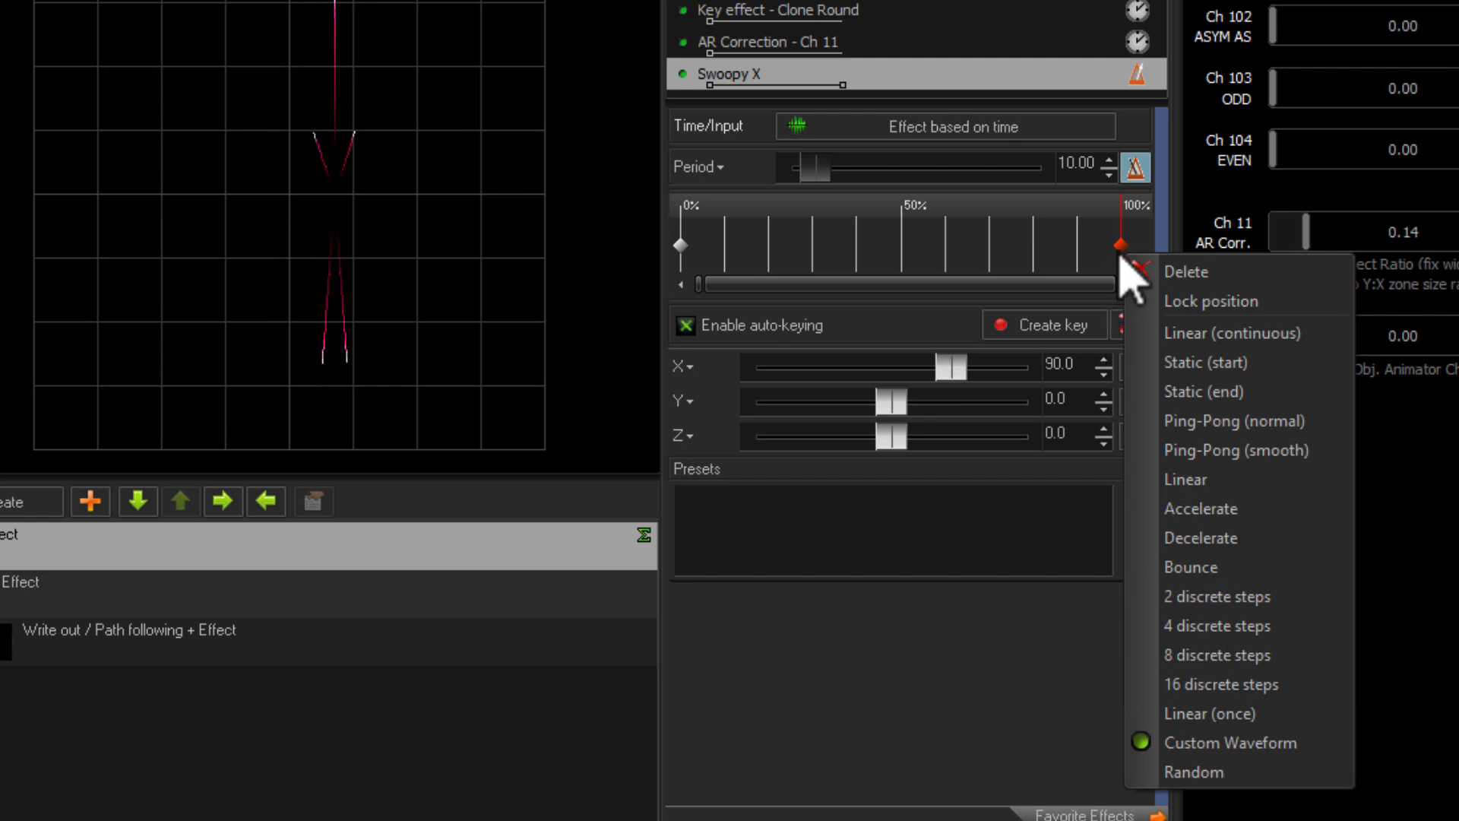
pyautogui.click(1281, 748)
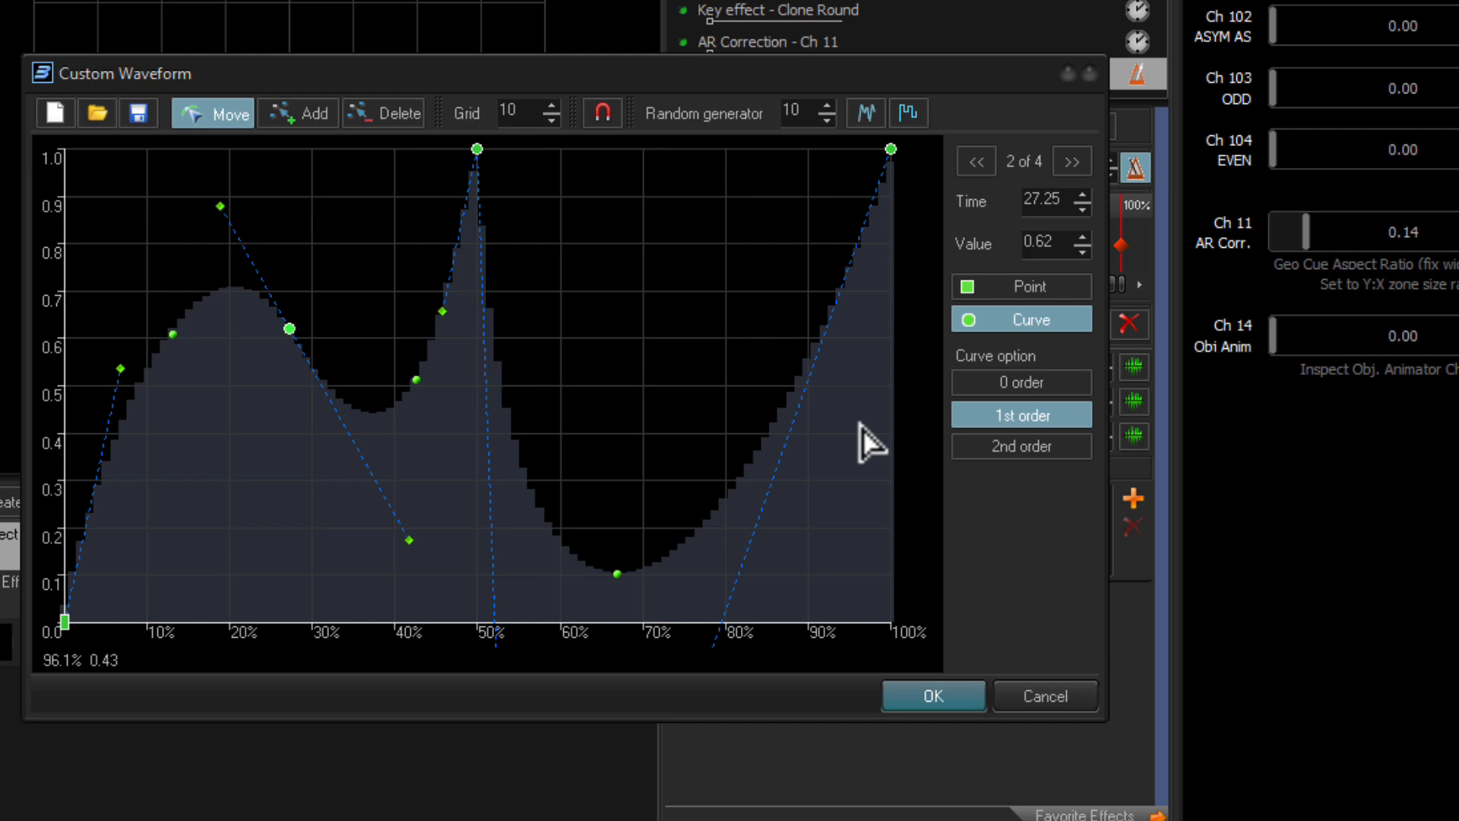
pyautogui.click(1052, 693)
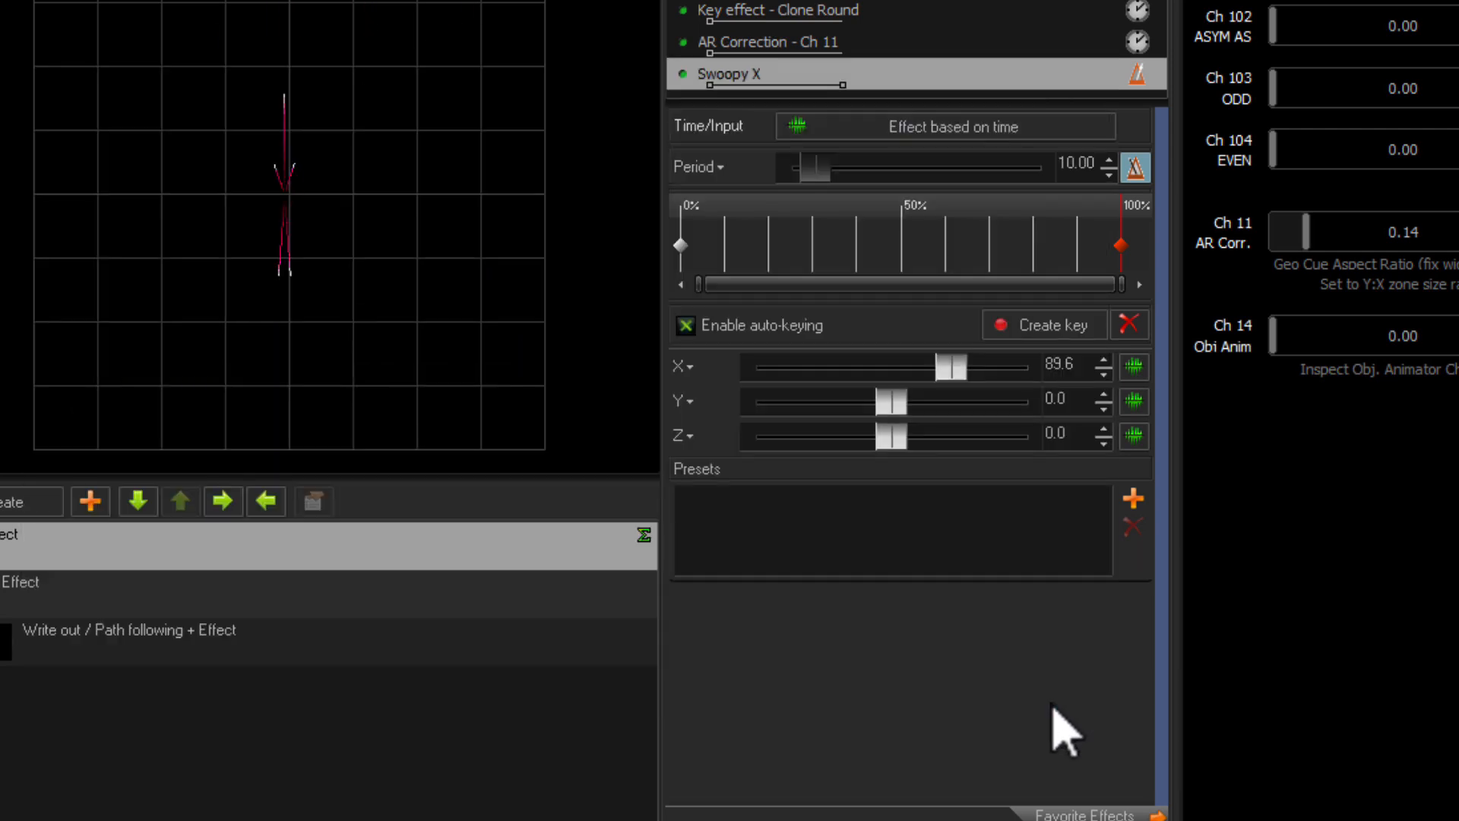
# Open the properties of the effect containing Swoopy X, examine its multi-zone time-shift values, and close them.
pyautogui.rightClick(767, 86)
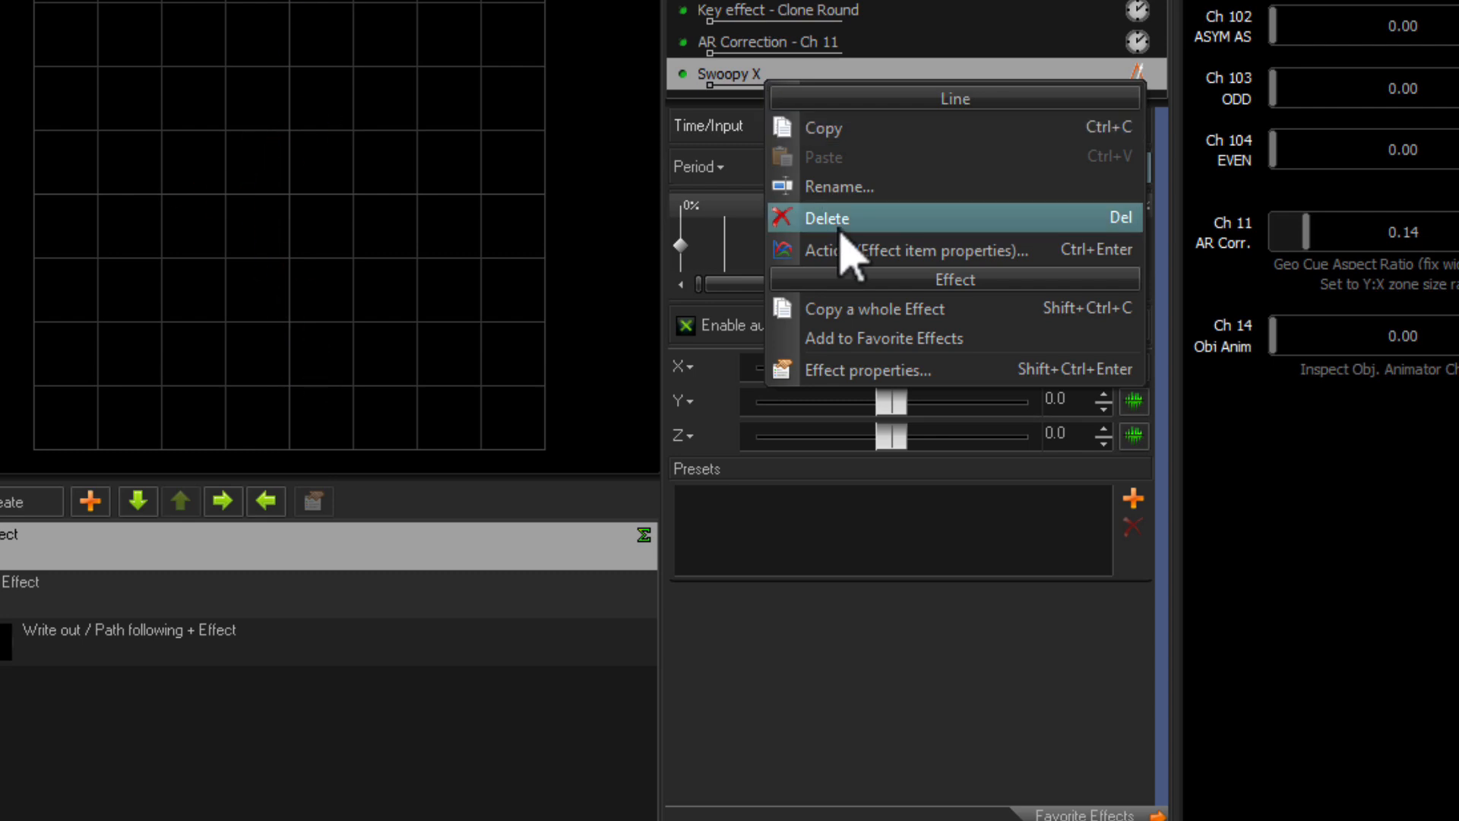
pyautogui.click(933, 372)
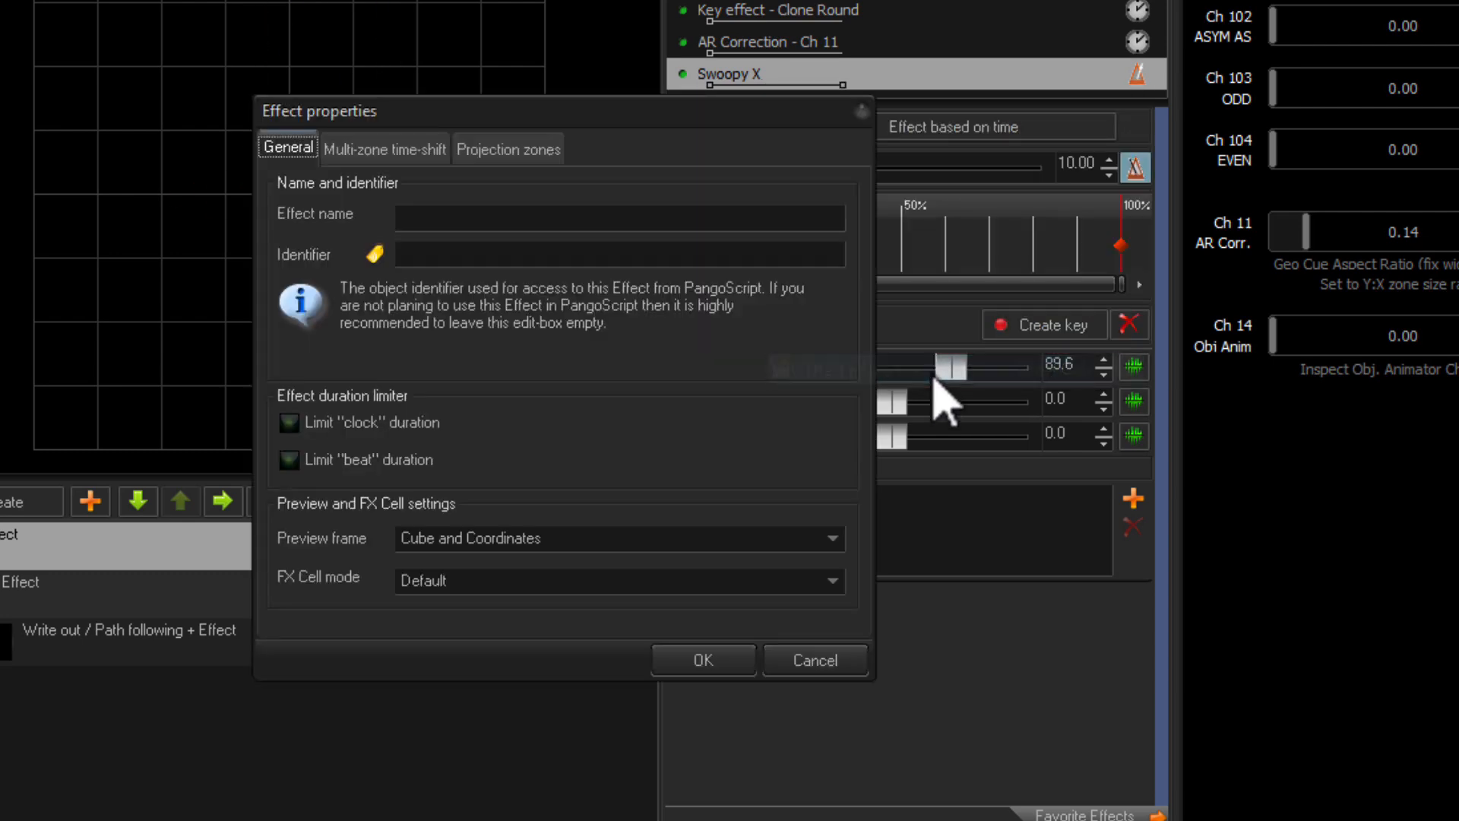
pyautogui.click(383, 149)
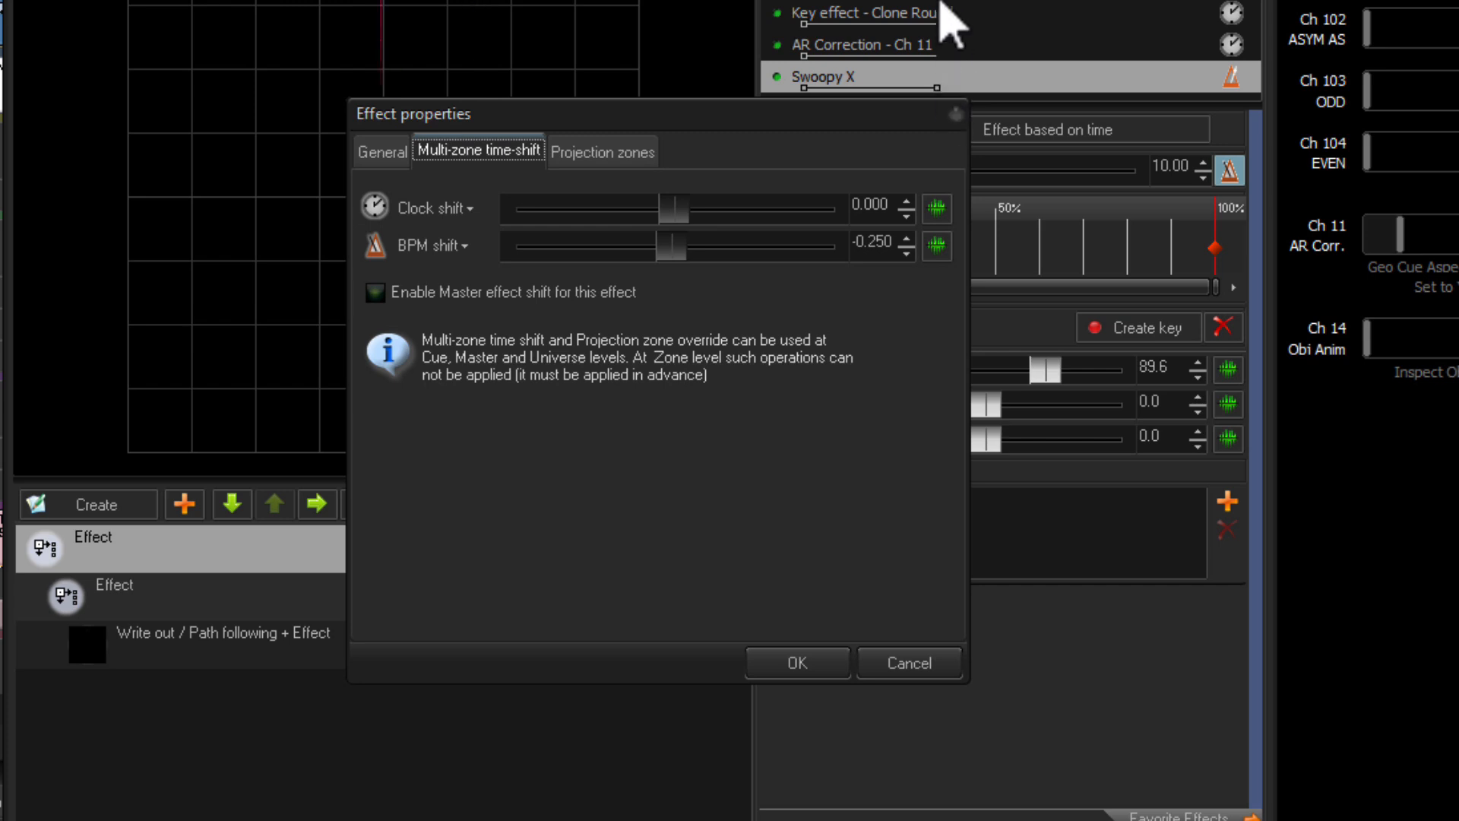
pyautogui.moveTo(846, 115); pyautogui.dragTo(861, 204)
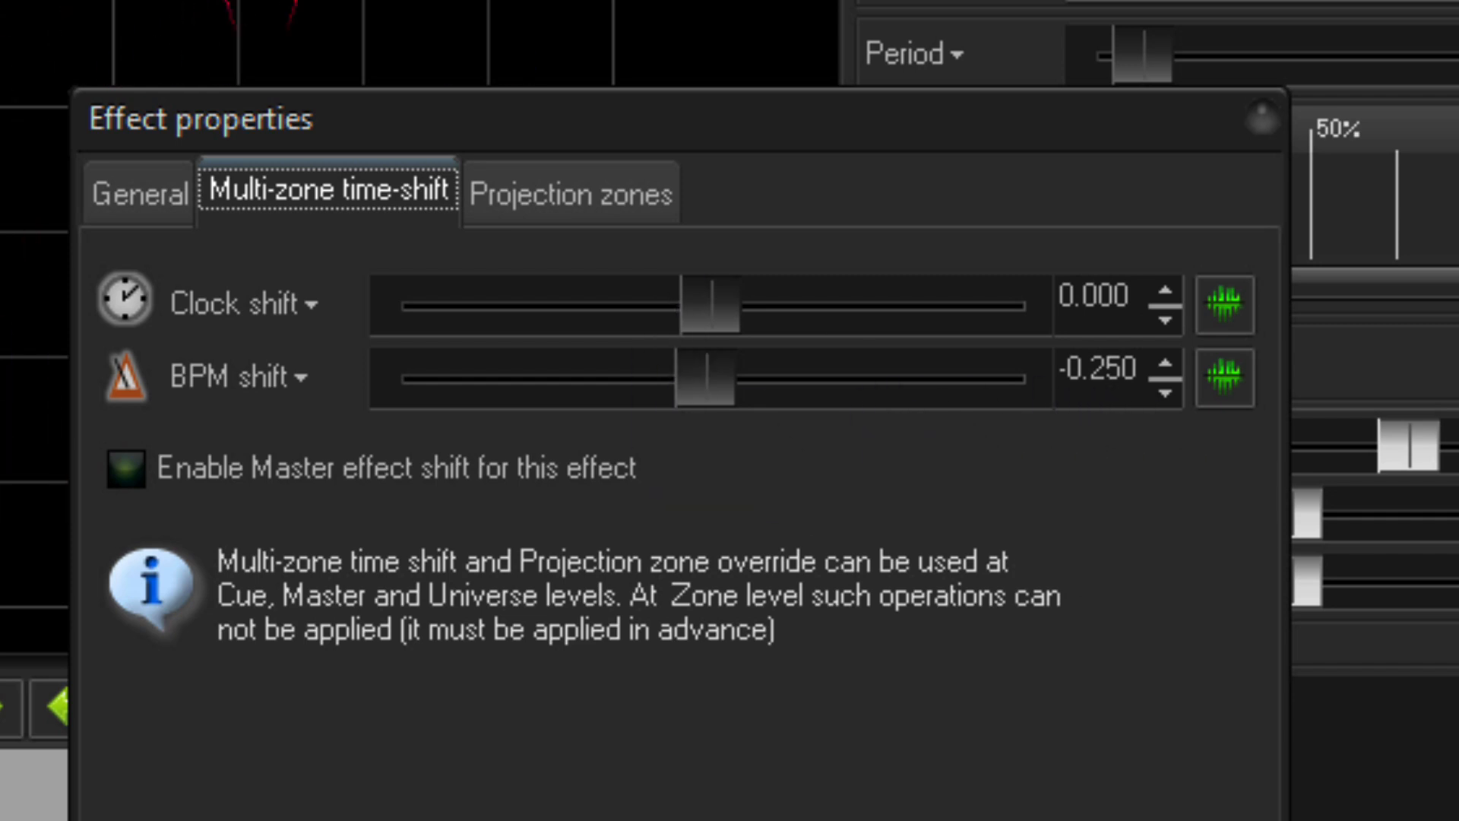
pyautogui.click(988, 819)
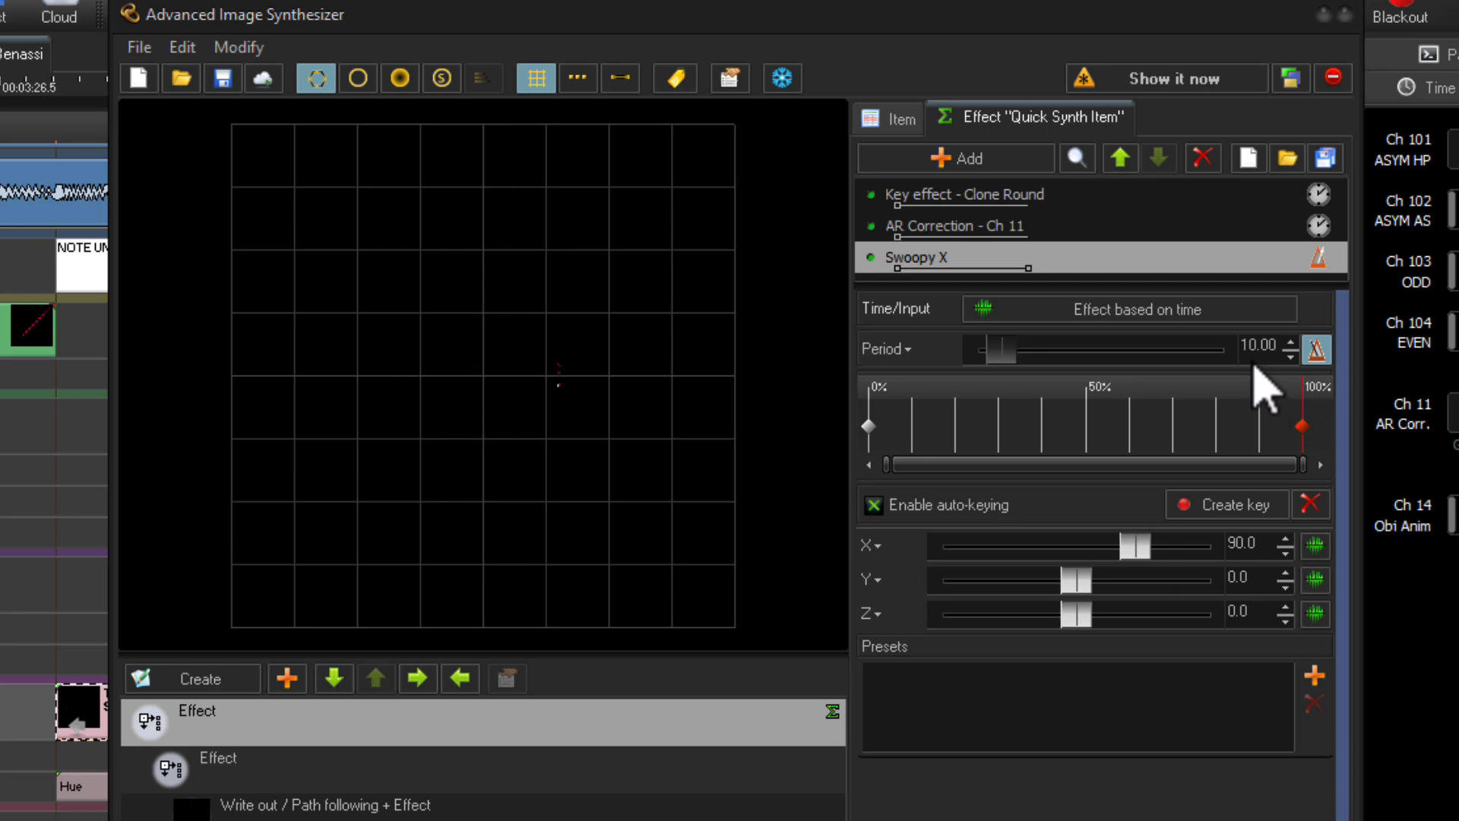
# Move the Advanced Image Synthesizer window aside to view the Tremolo Rollando 1 event on the timeline, and bring it back.
pyautogui.moveTo(866, 22); pyautogui.dragTo(1455, 285)
pyautogui.moveTo(1140, 275); pyautogui.dragTo(1368, 157)
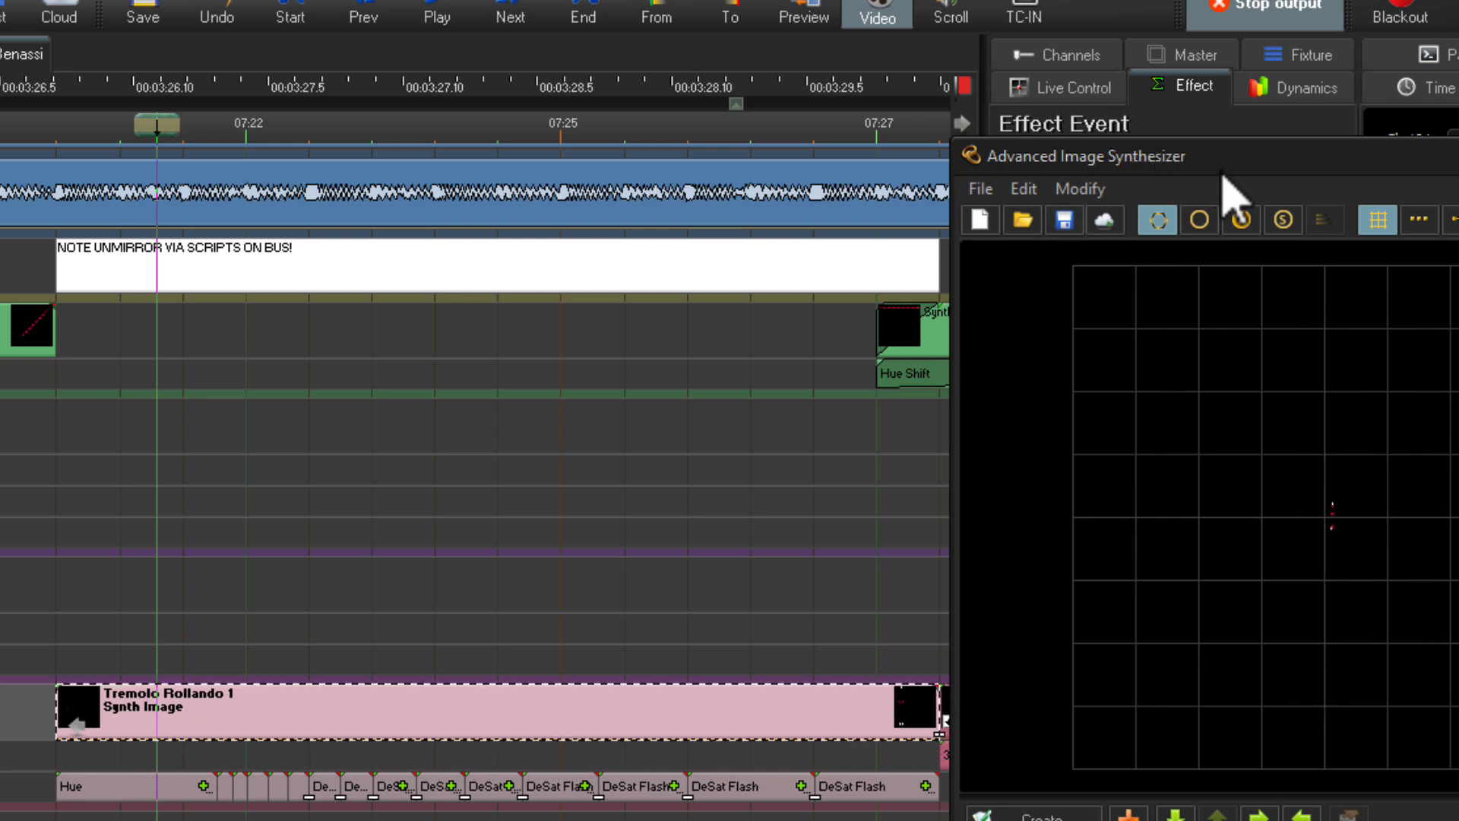
pyautogui.moveTo(1224, 169); pyautogui.dragTo(566, 148)
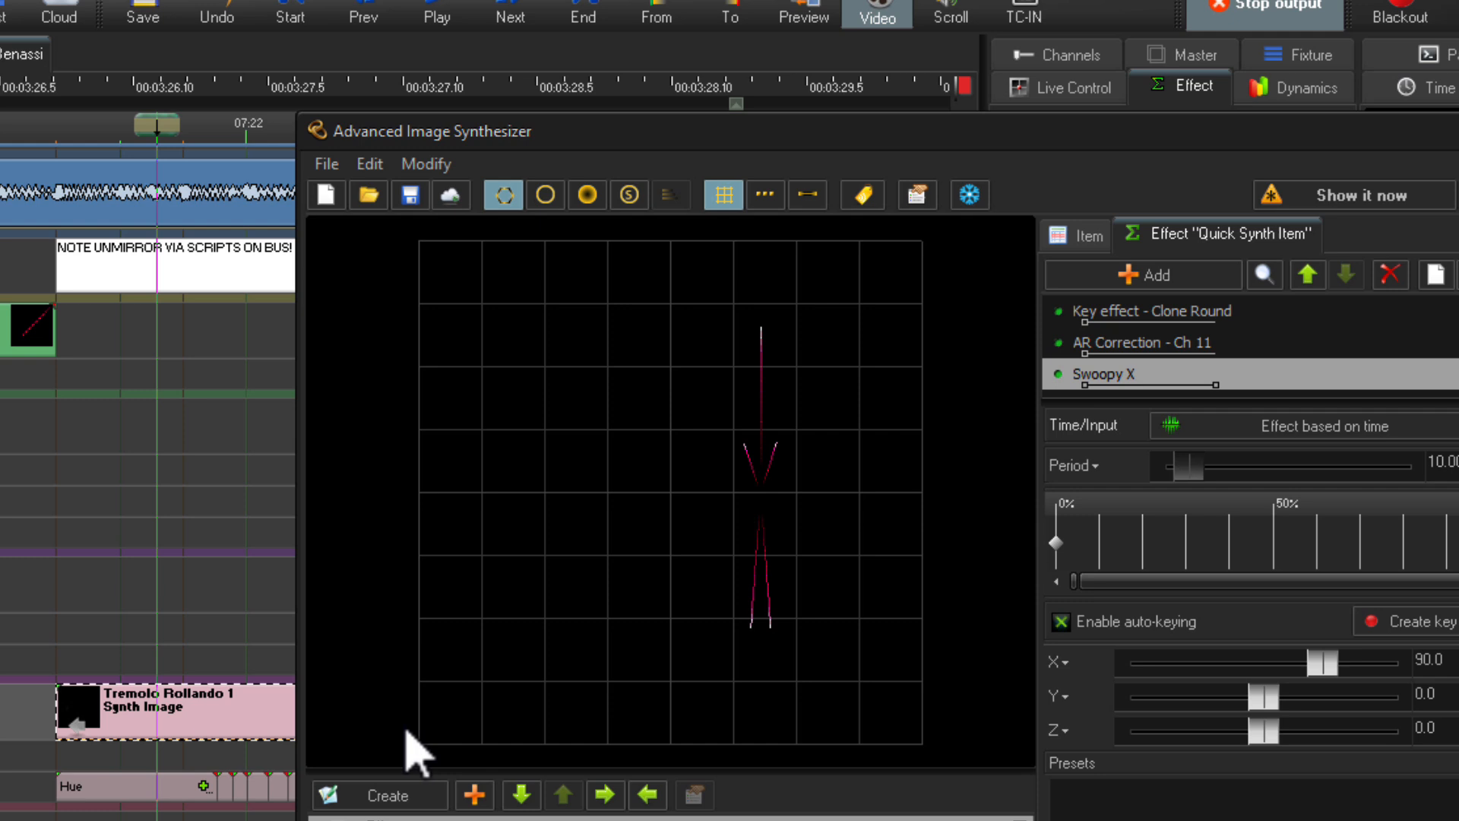
# Reopen the effect properties, compare the projection zone override options with the multi-zone time shift, and close the dialog.
pyautogui.rightClick(1162, 376)
pyautogui.click(1268, 659)
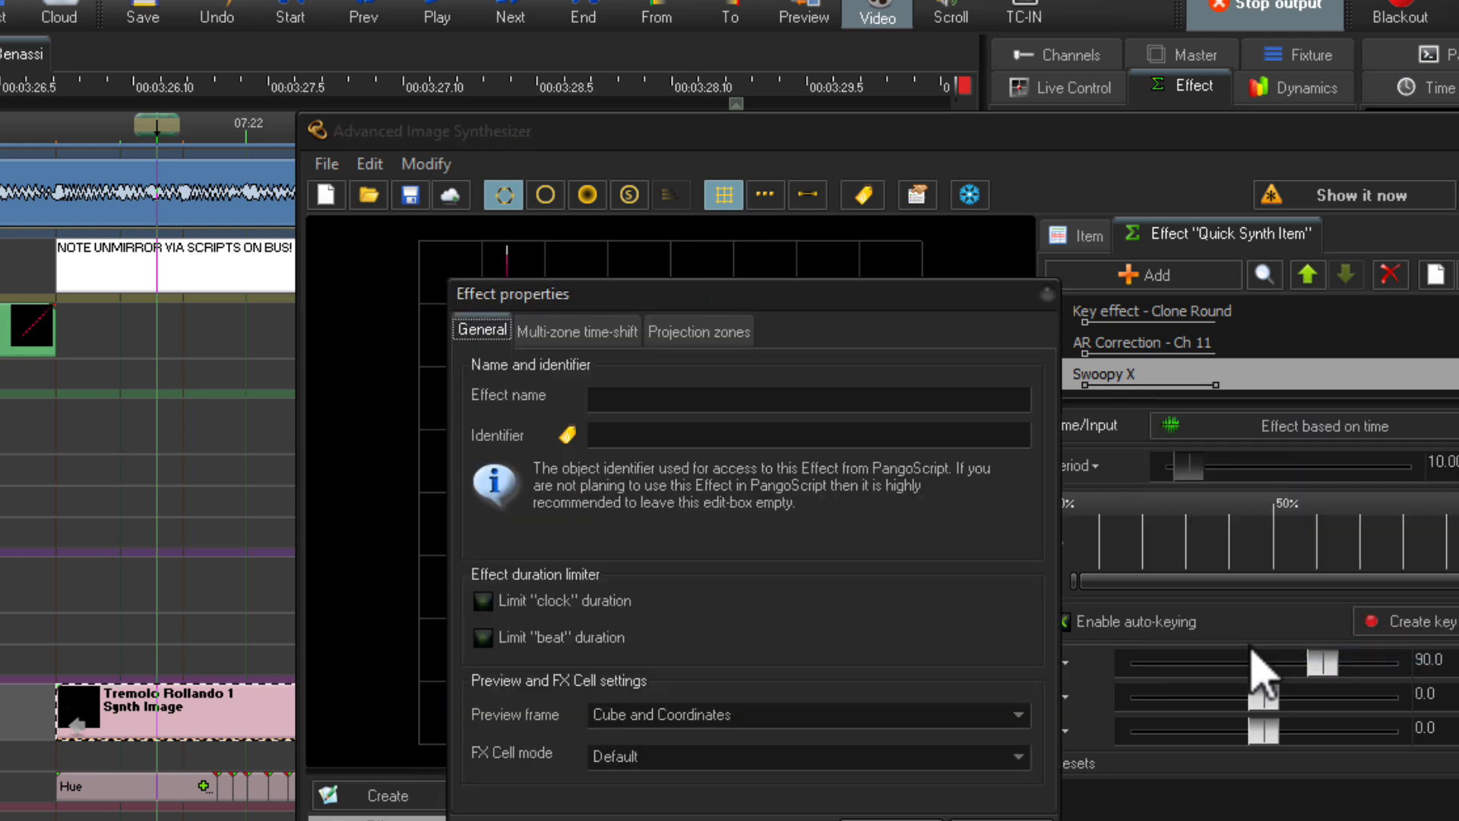
pyautogui.click(678, 333)
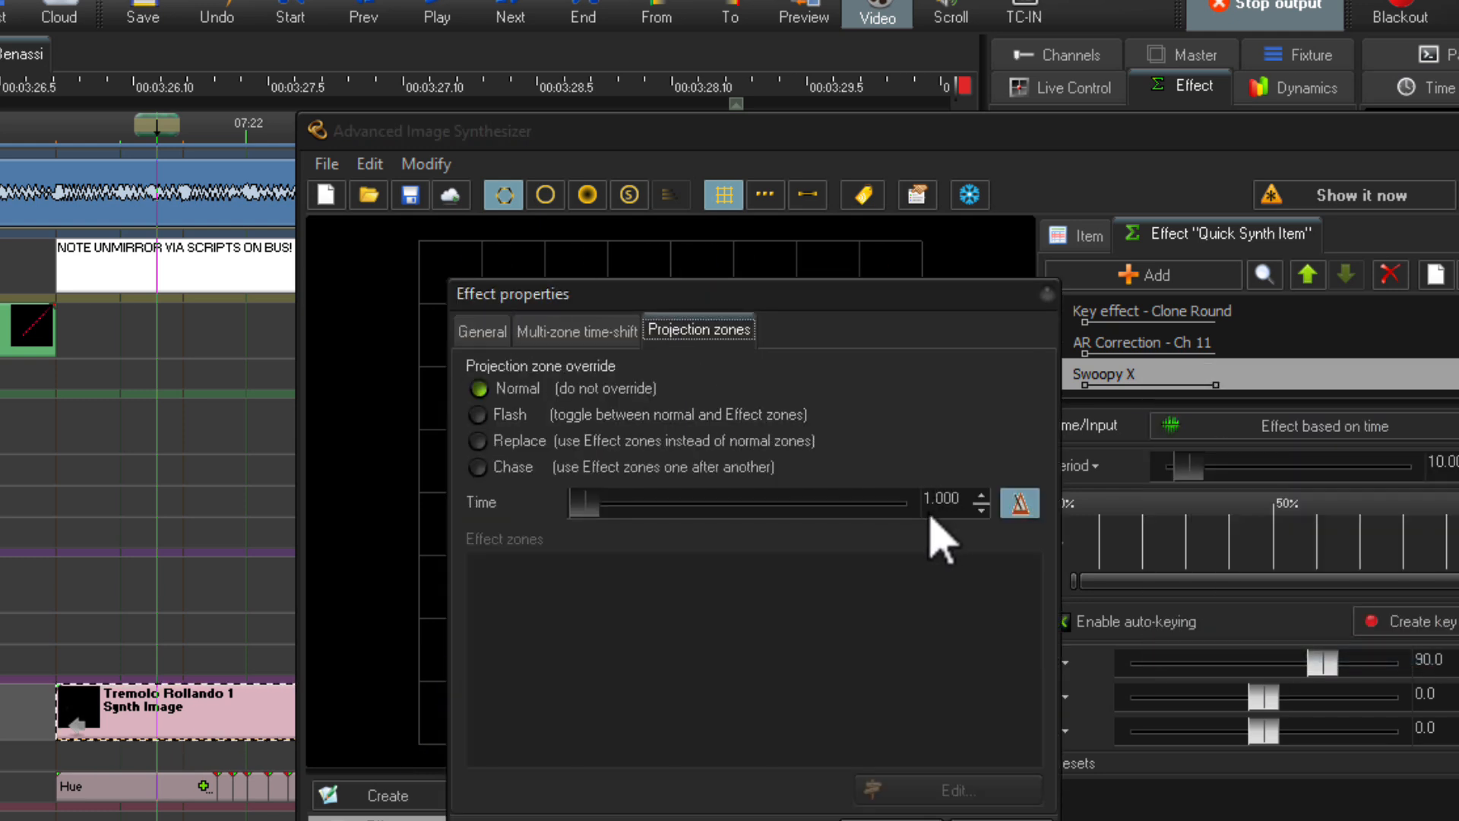
pyautogui.click(628, 333)
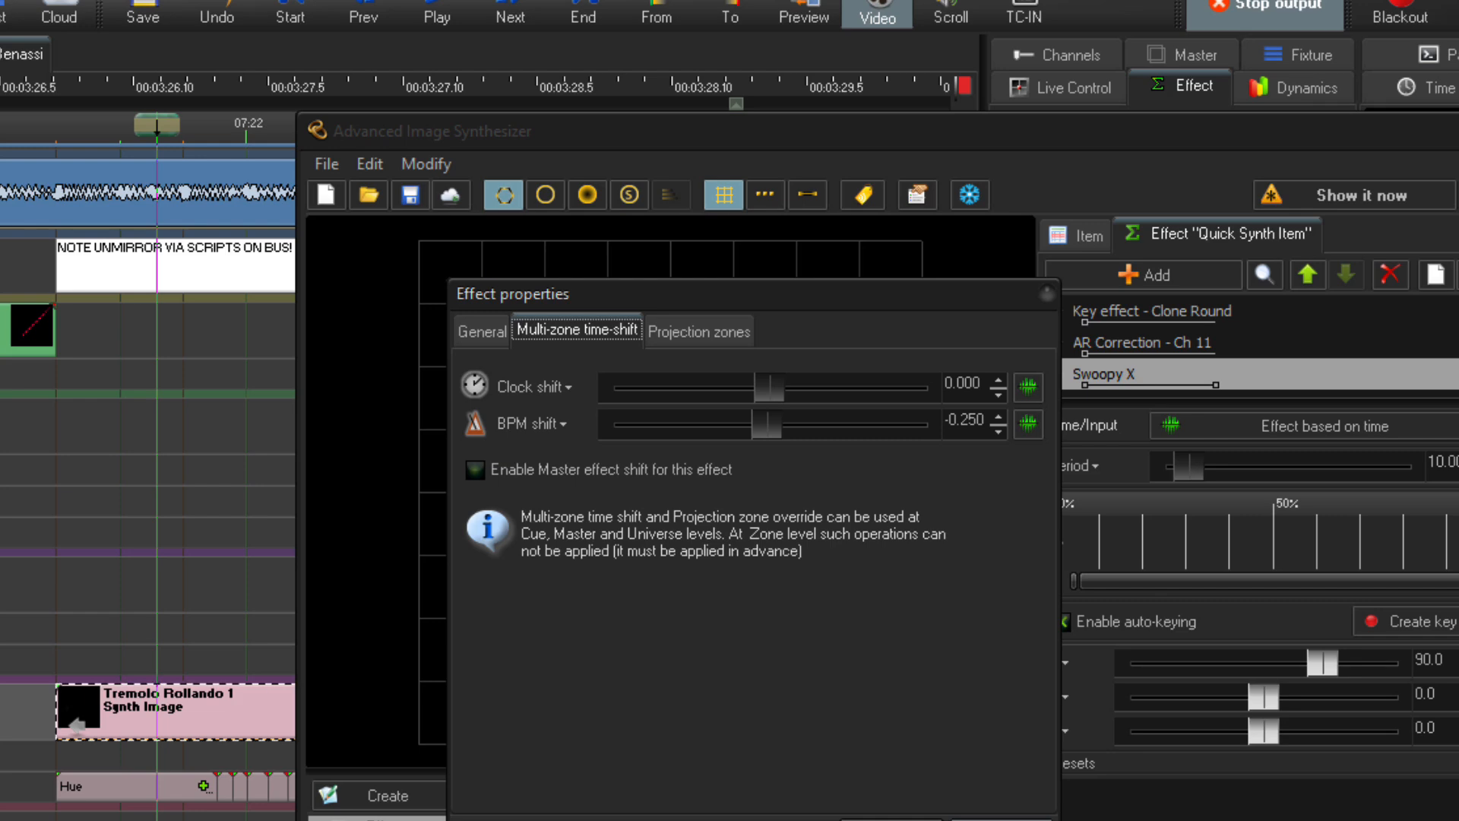
pyautogui.click(1001, 820)
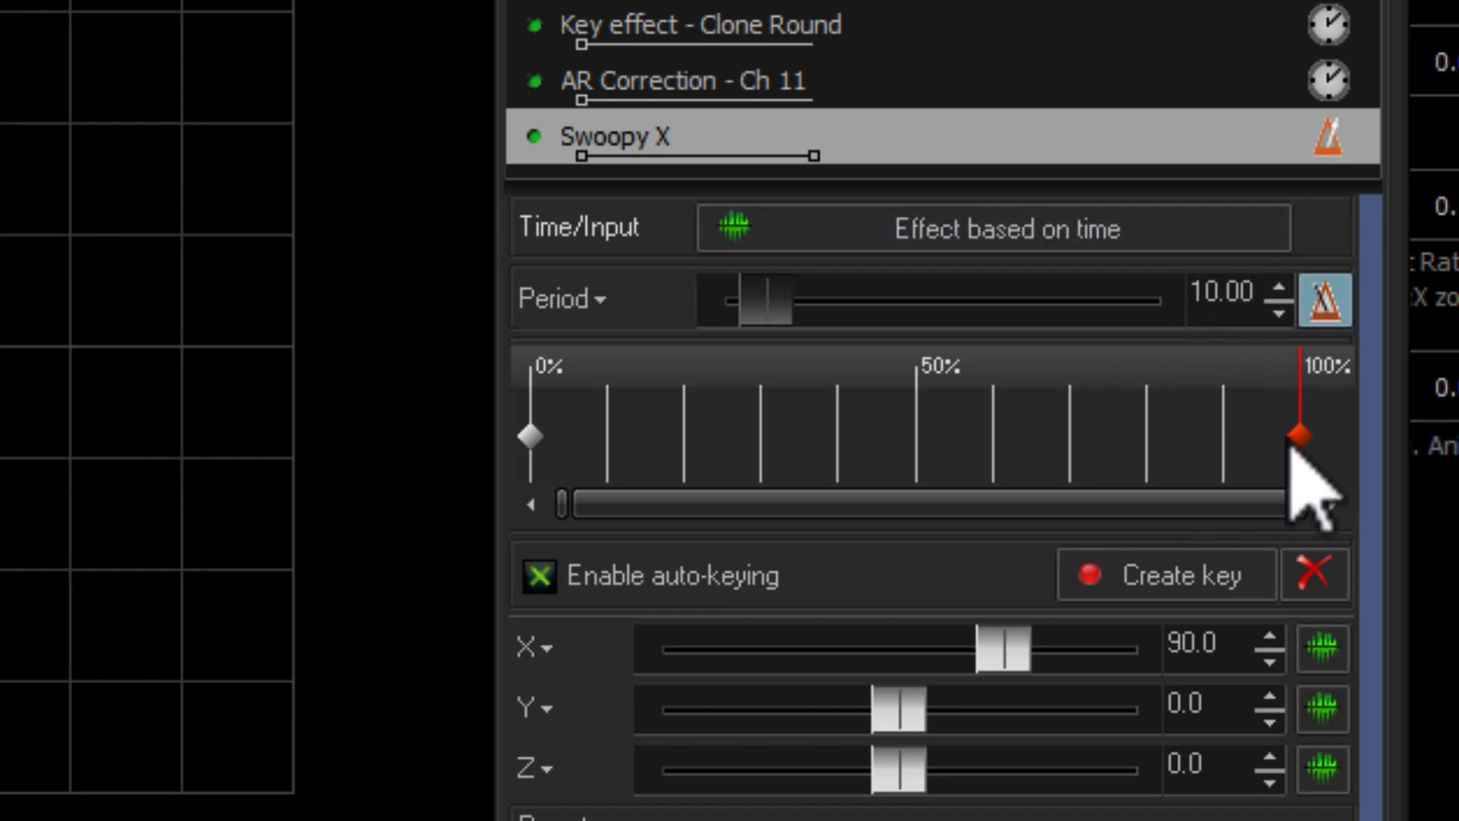
# Open the LO HP Mirrors track properties, examine the order of its assigned projection zones, and cancel without changes.
pyautogui.moveTo(1284, 472); pyautogui.dragTo(733, 490)
pyautogui.moveTo(1219, 367)
pyautogui.mouseDown()
pyautogui.moveTo(698, 421)
pyautogui.moveTo(1417, 402)
pyautogui.mouseUp()
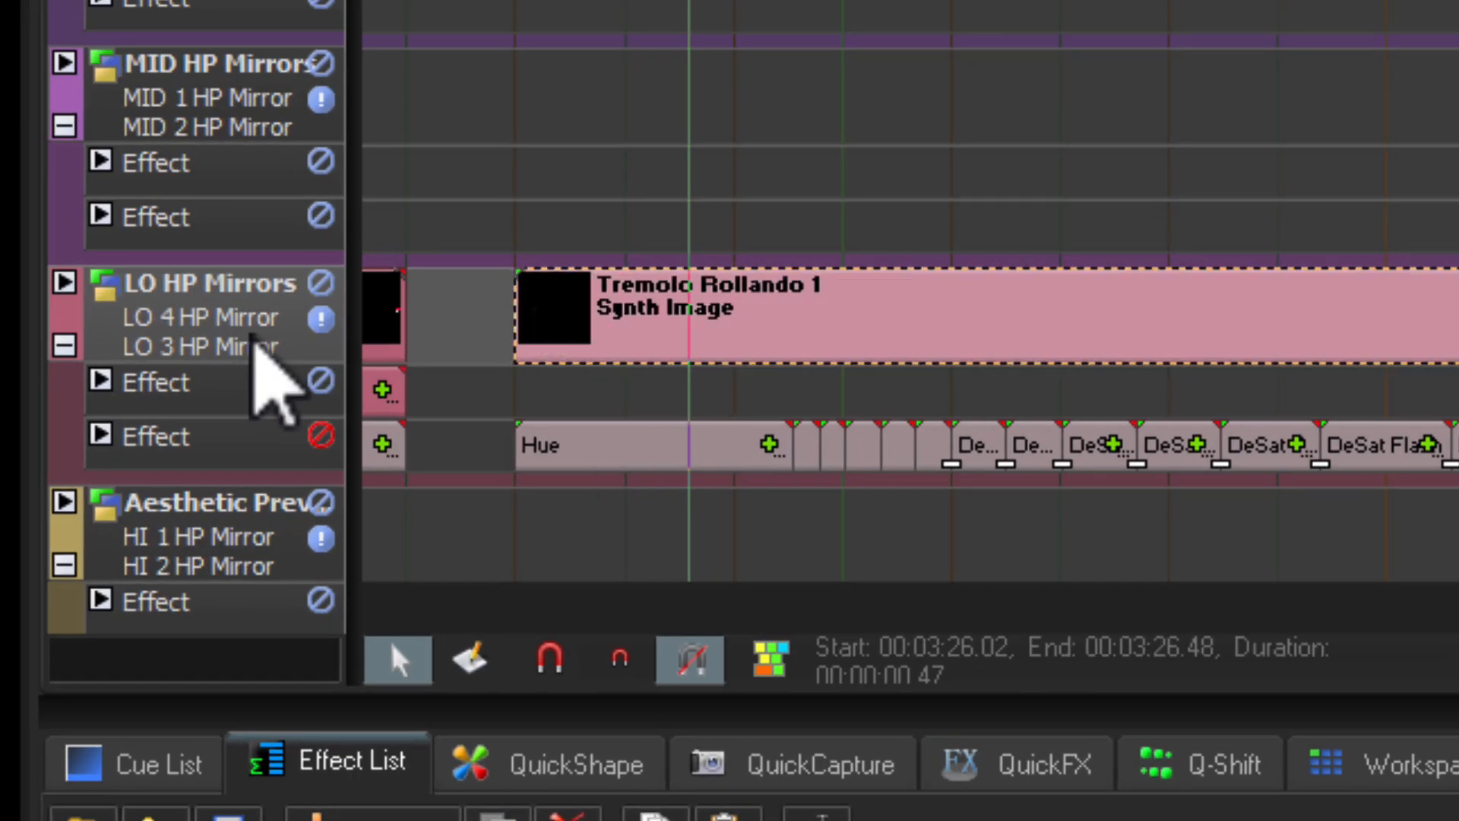
pyautogui.doubleClick(254, 338)
pyautogui.click(541, 106)
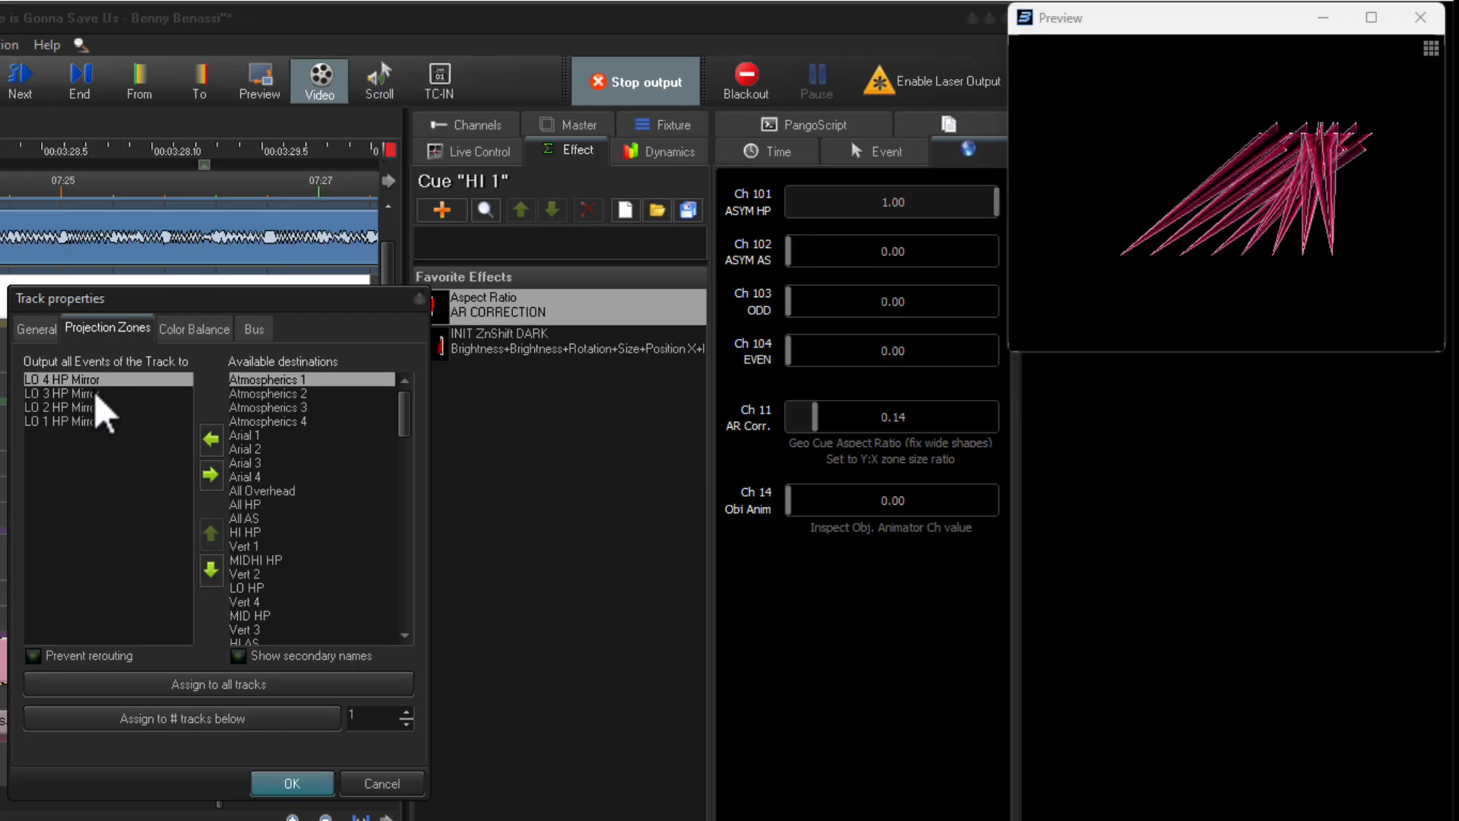
pyautogui.click(508, 231)
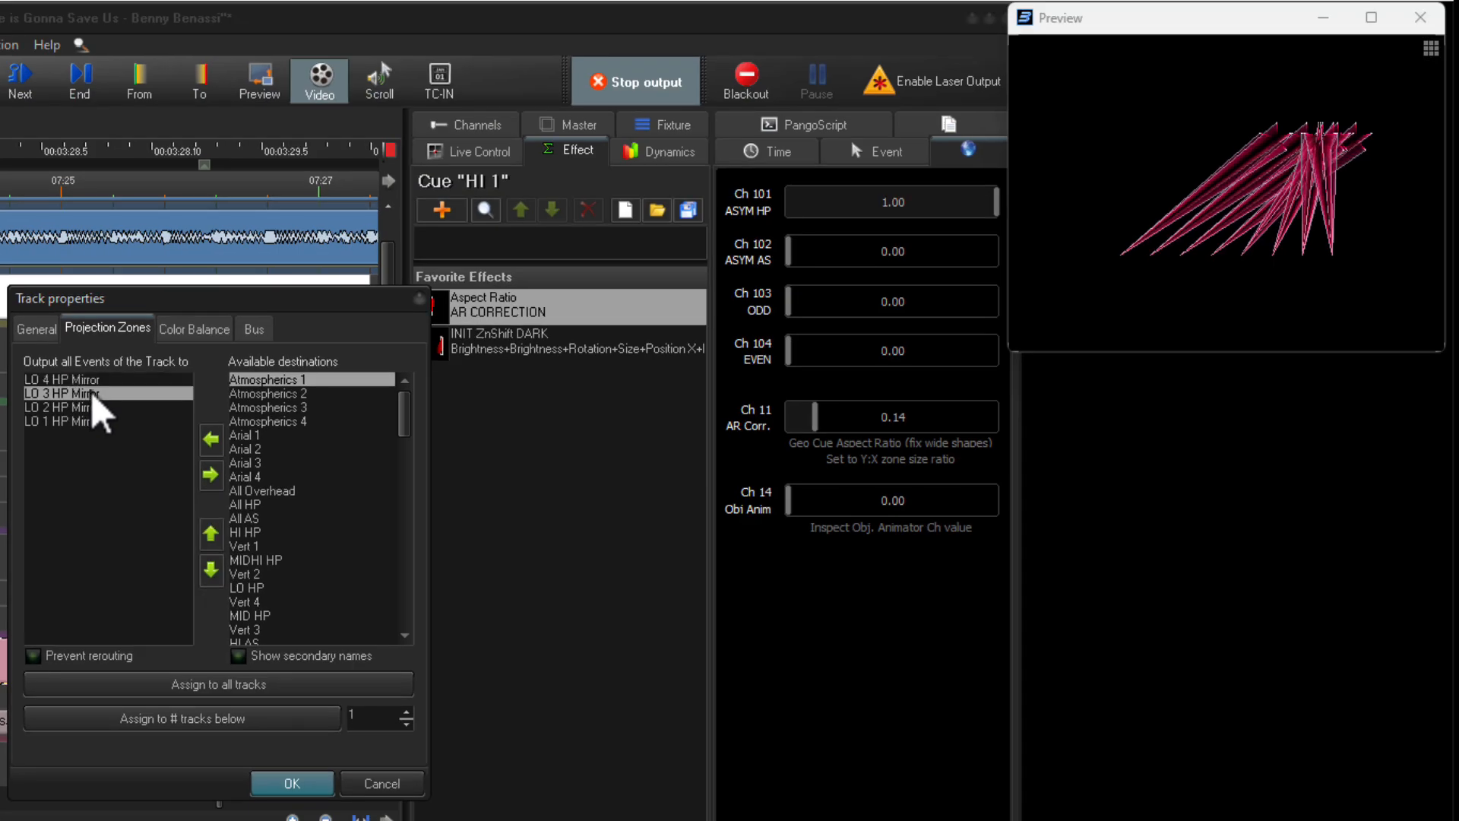
pyautogui.click(504, 204)
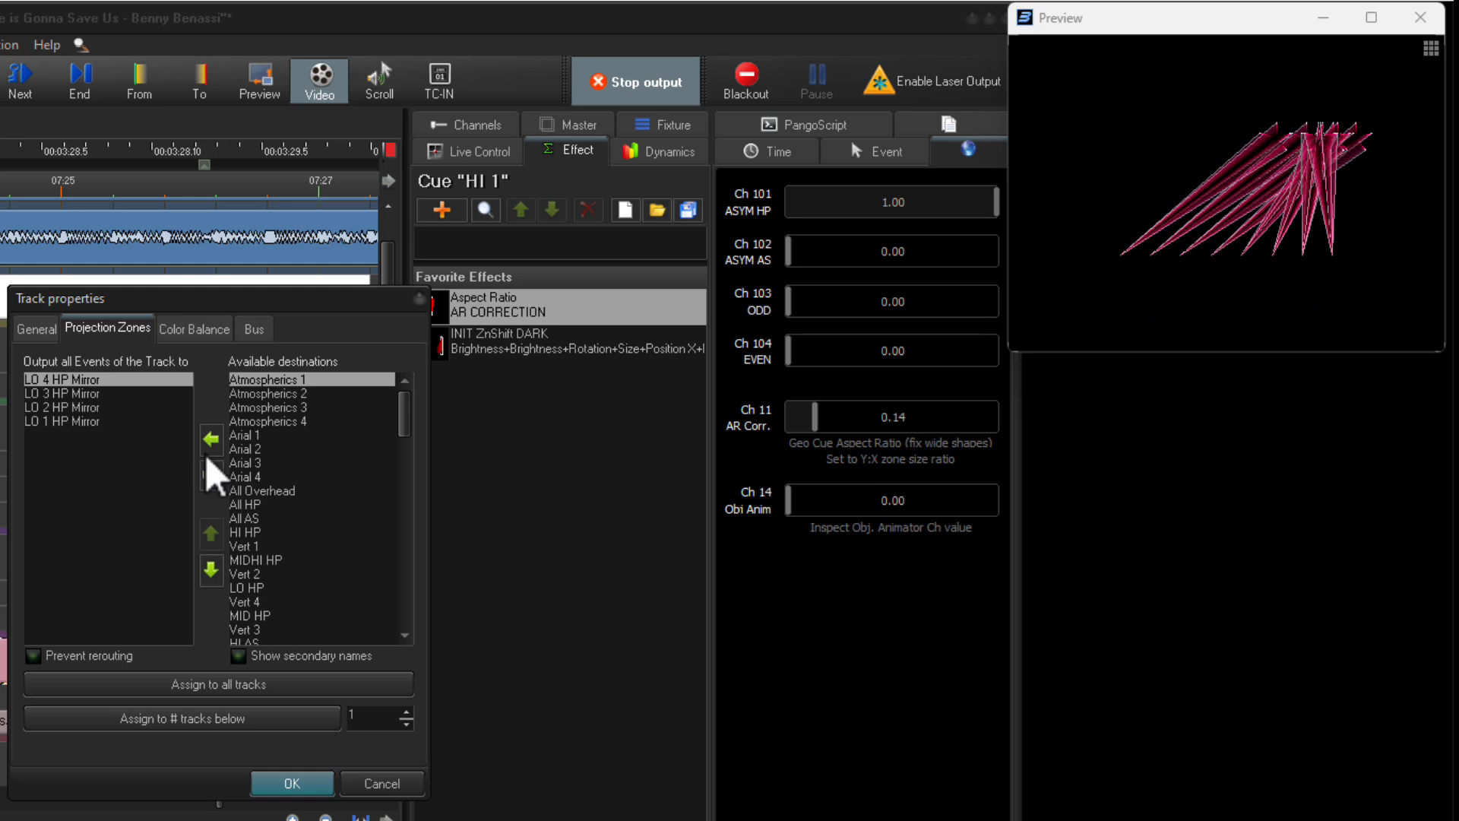
pyautogui.click(134, 395)
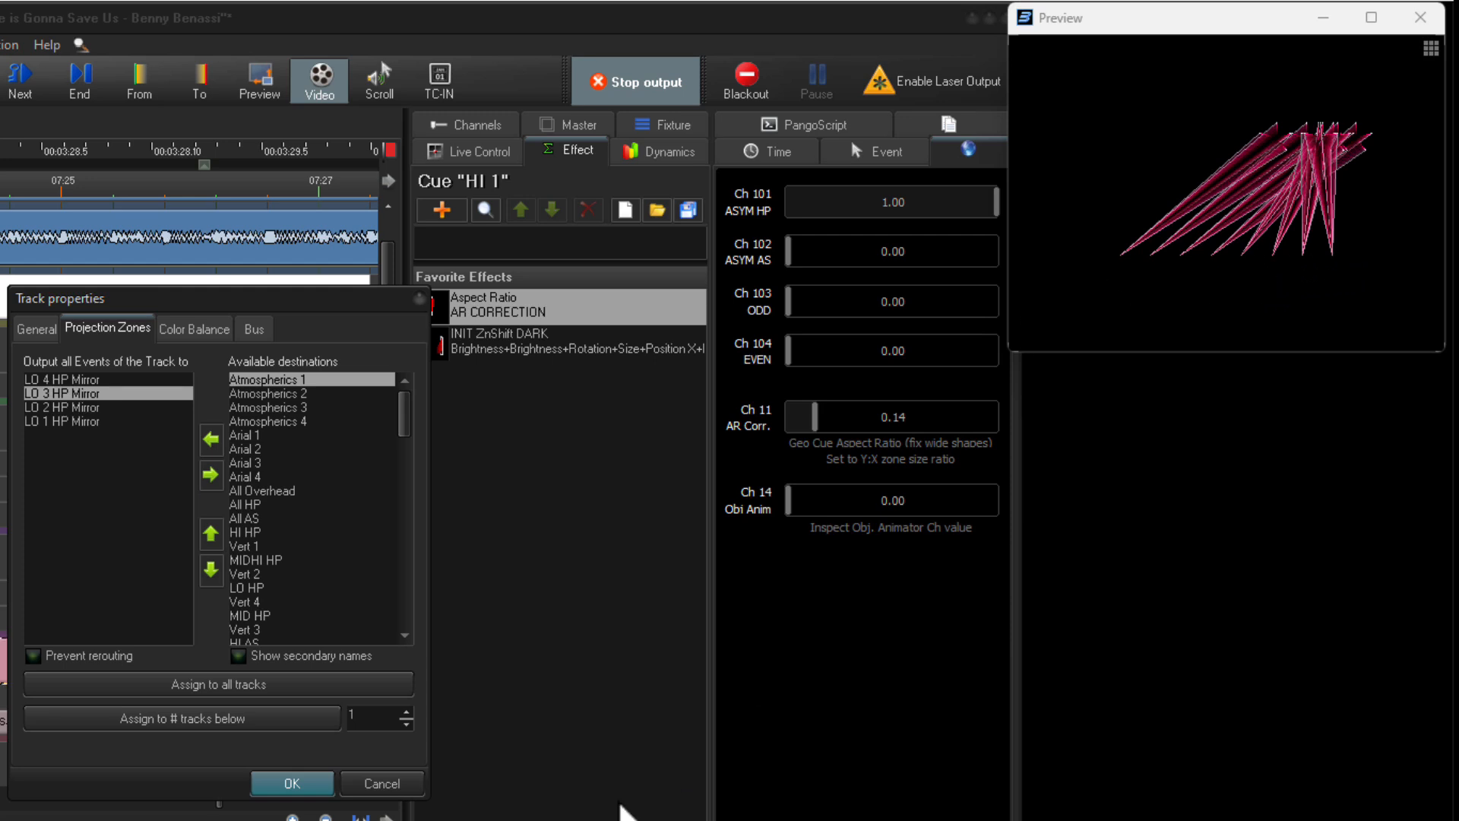
pyautogui.click(382, 784)
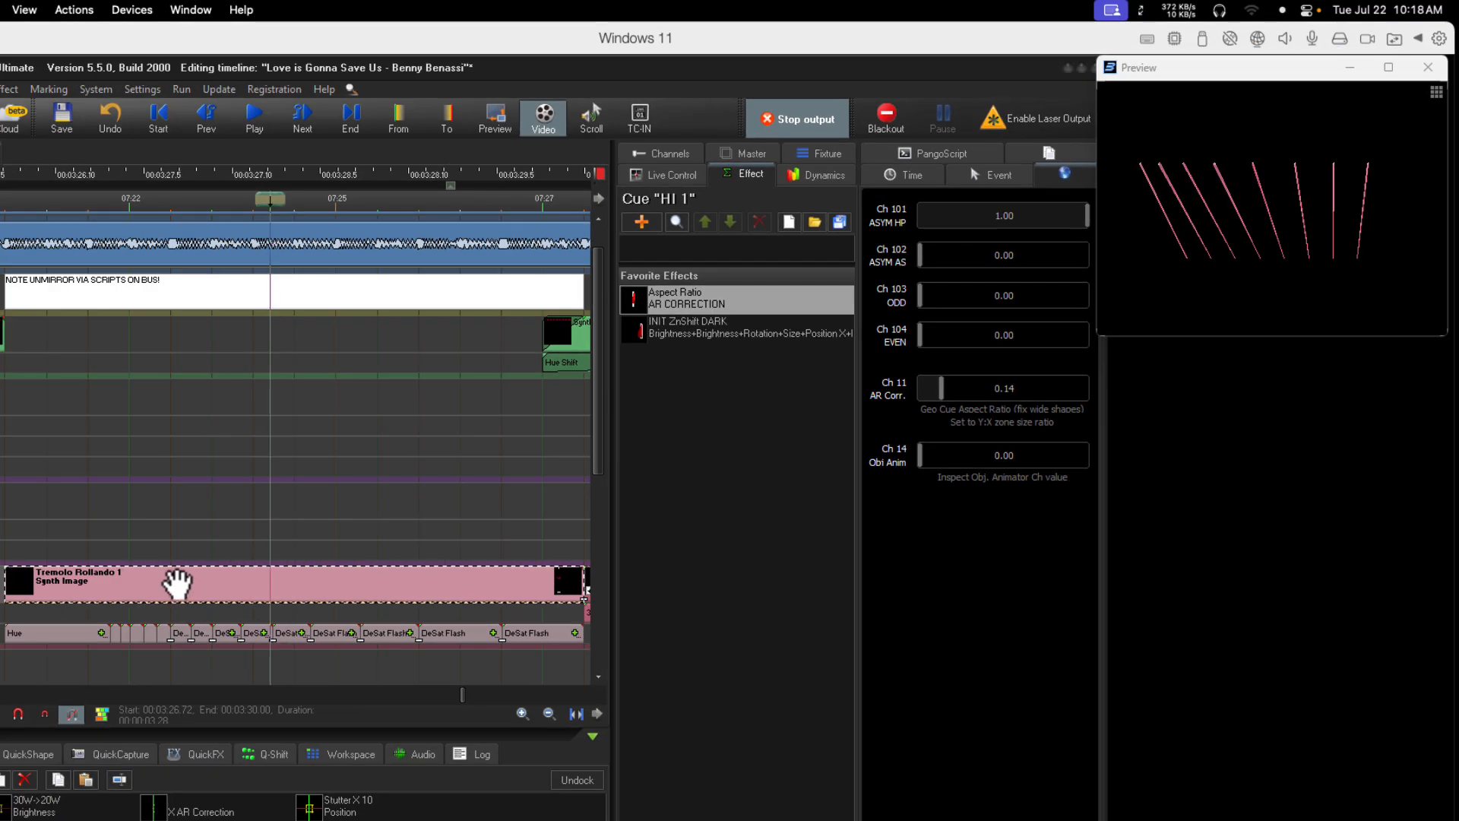
# Select the Tremolo Rollando 1 event on the timeline and show its event properties with its projection zone list.
pyautogui.click(177, 581)
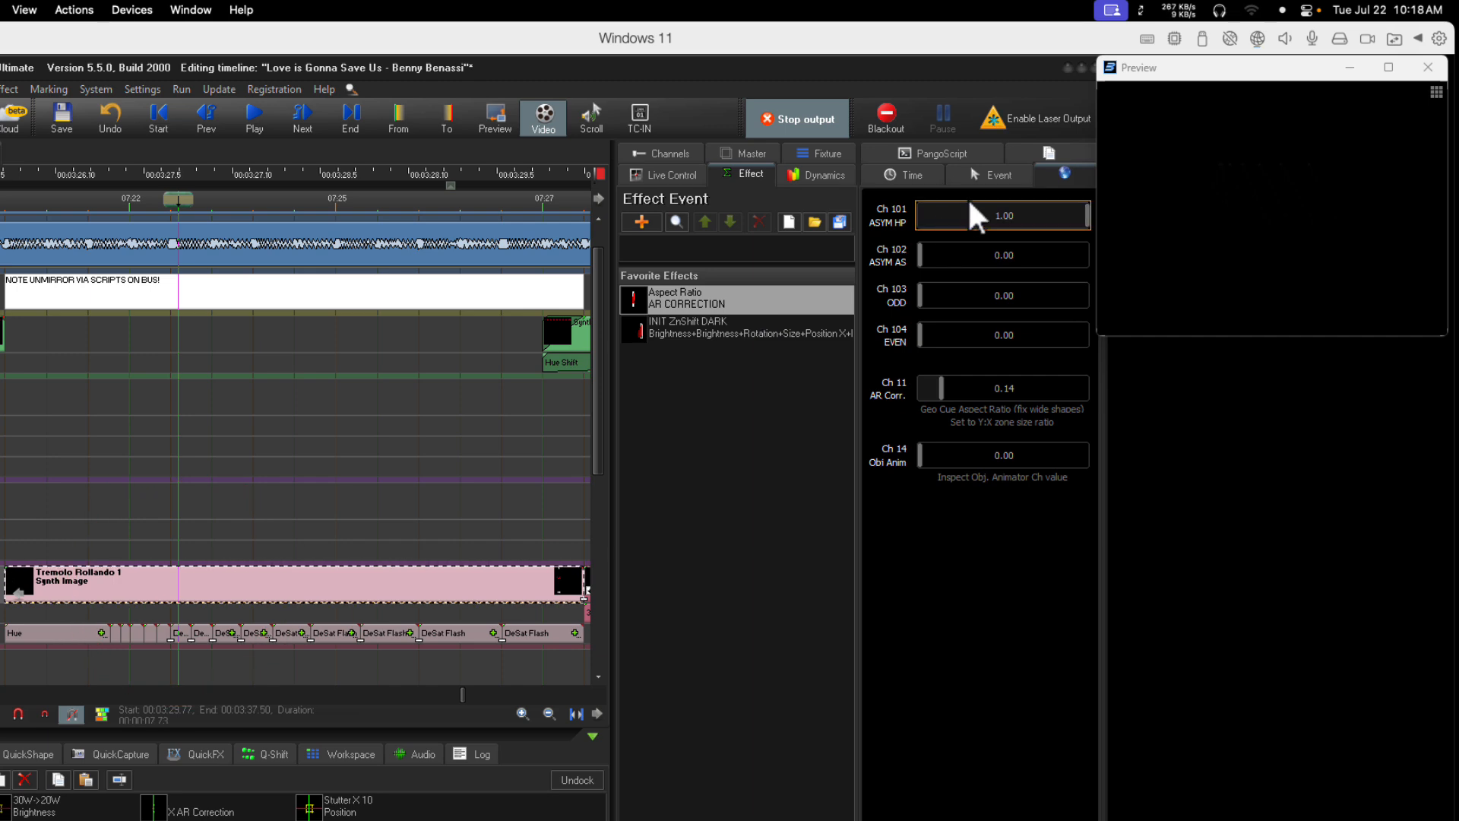
pyautogui.click(984, 180)
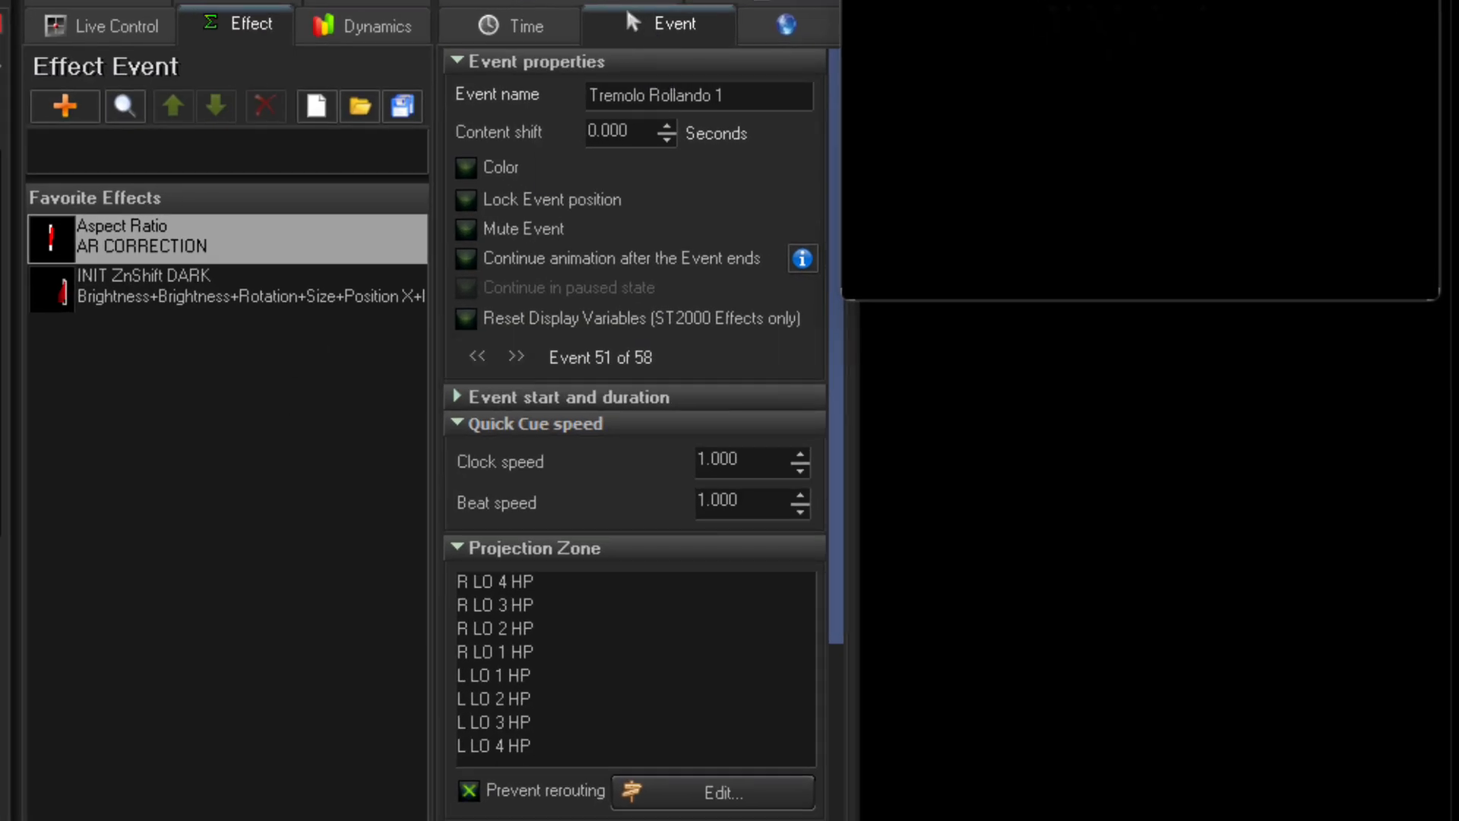